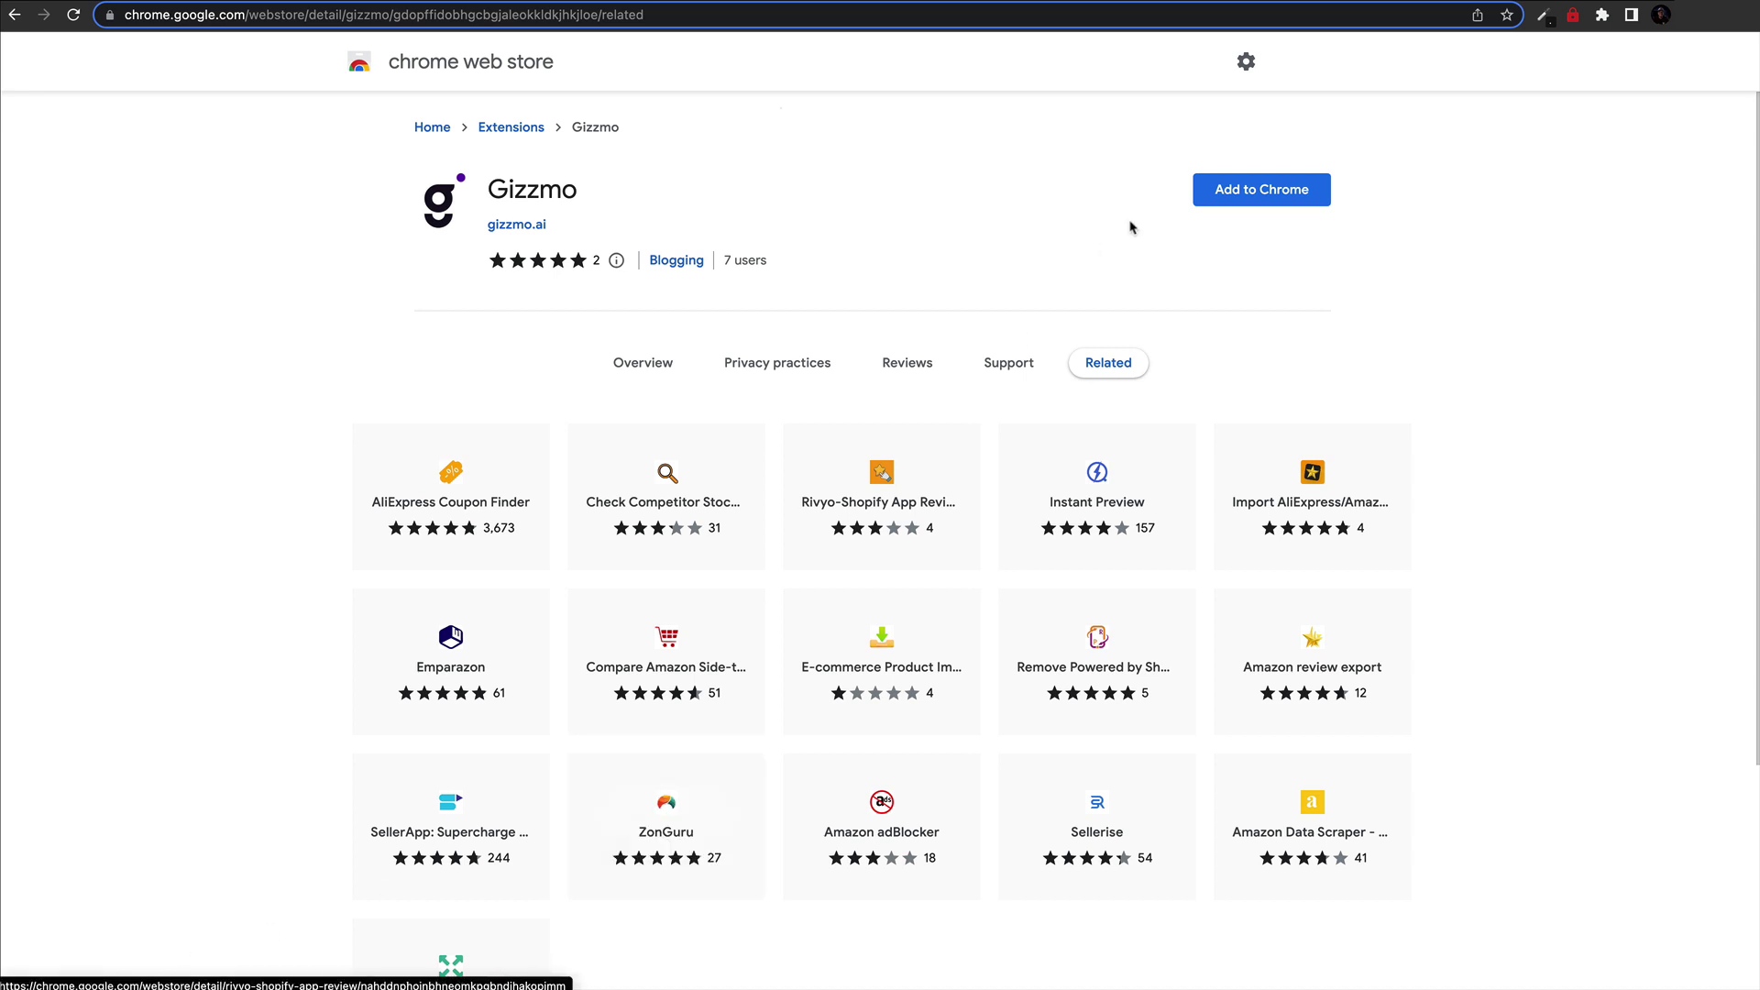
Step: Add the Gizmo extension to Chrome from its Web Store page and confirm the prompt
{"action": "left_click", "coordinate": [1245, 201]}
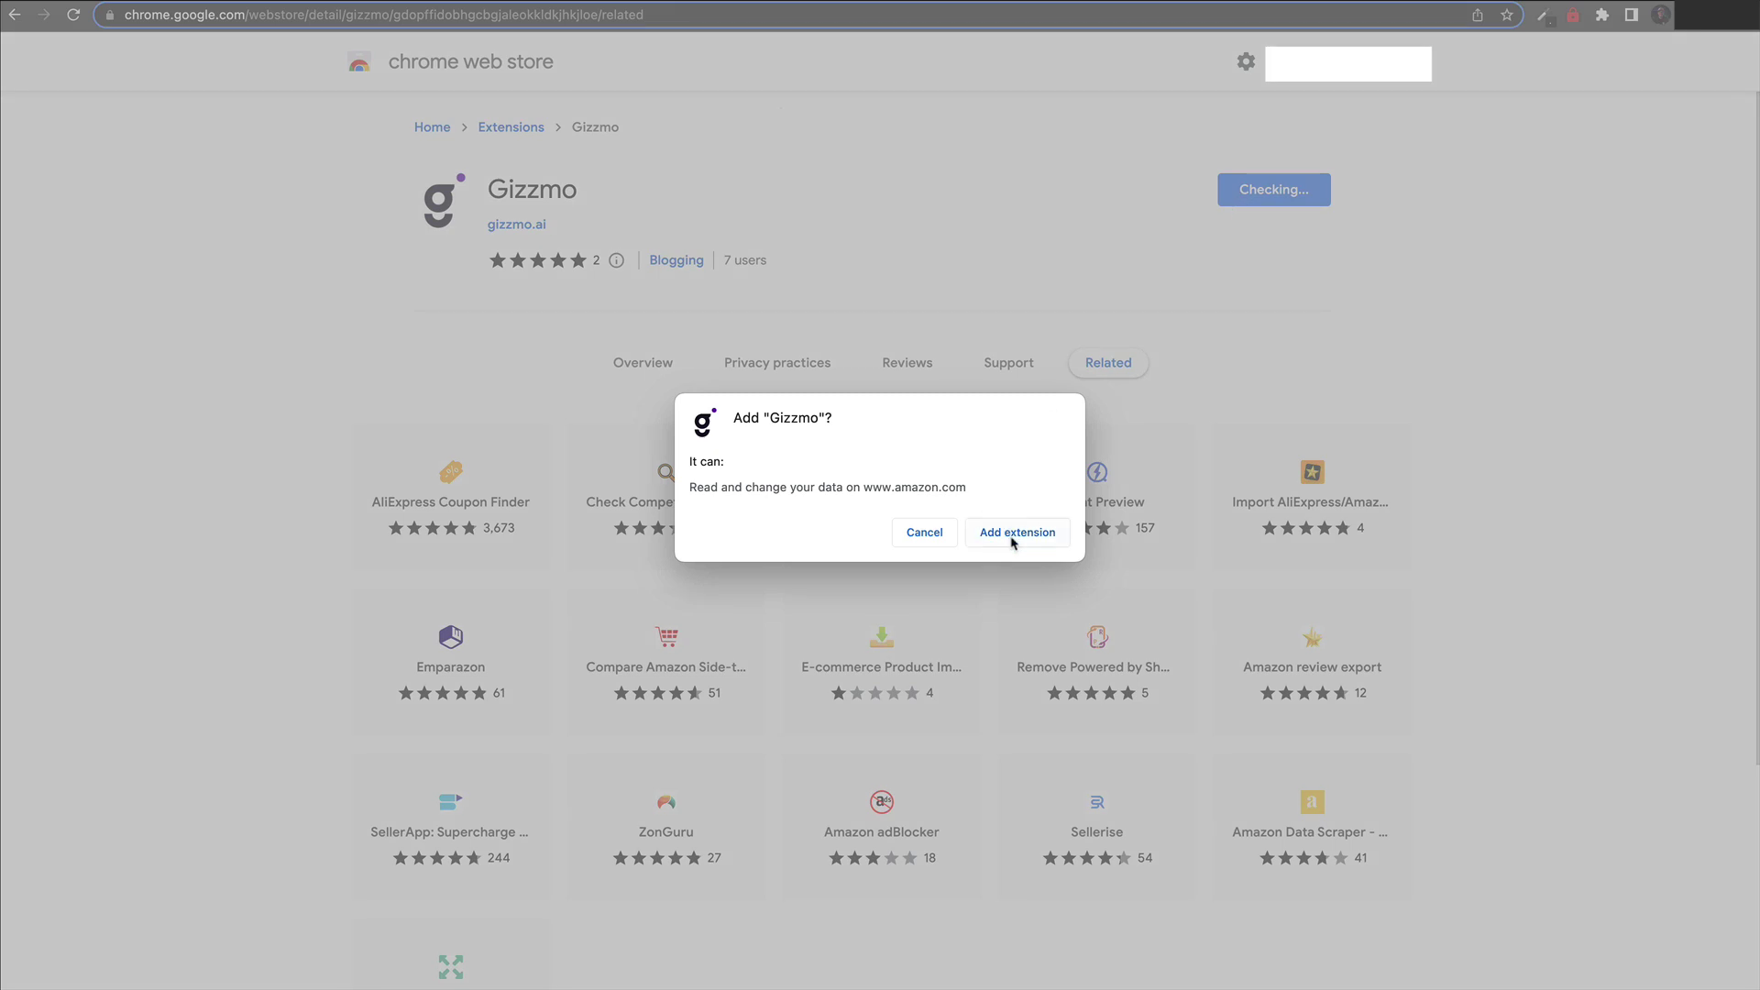
{"action": "left_click", "coordinate": [1012, 539]}
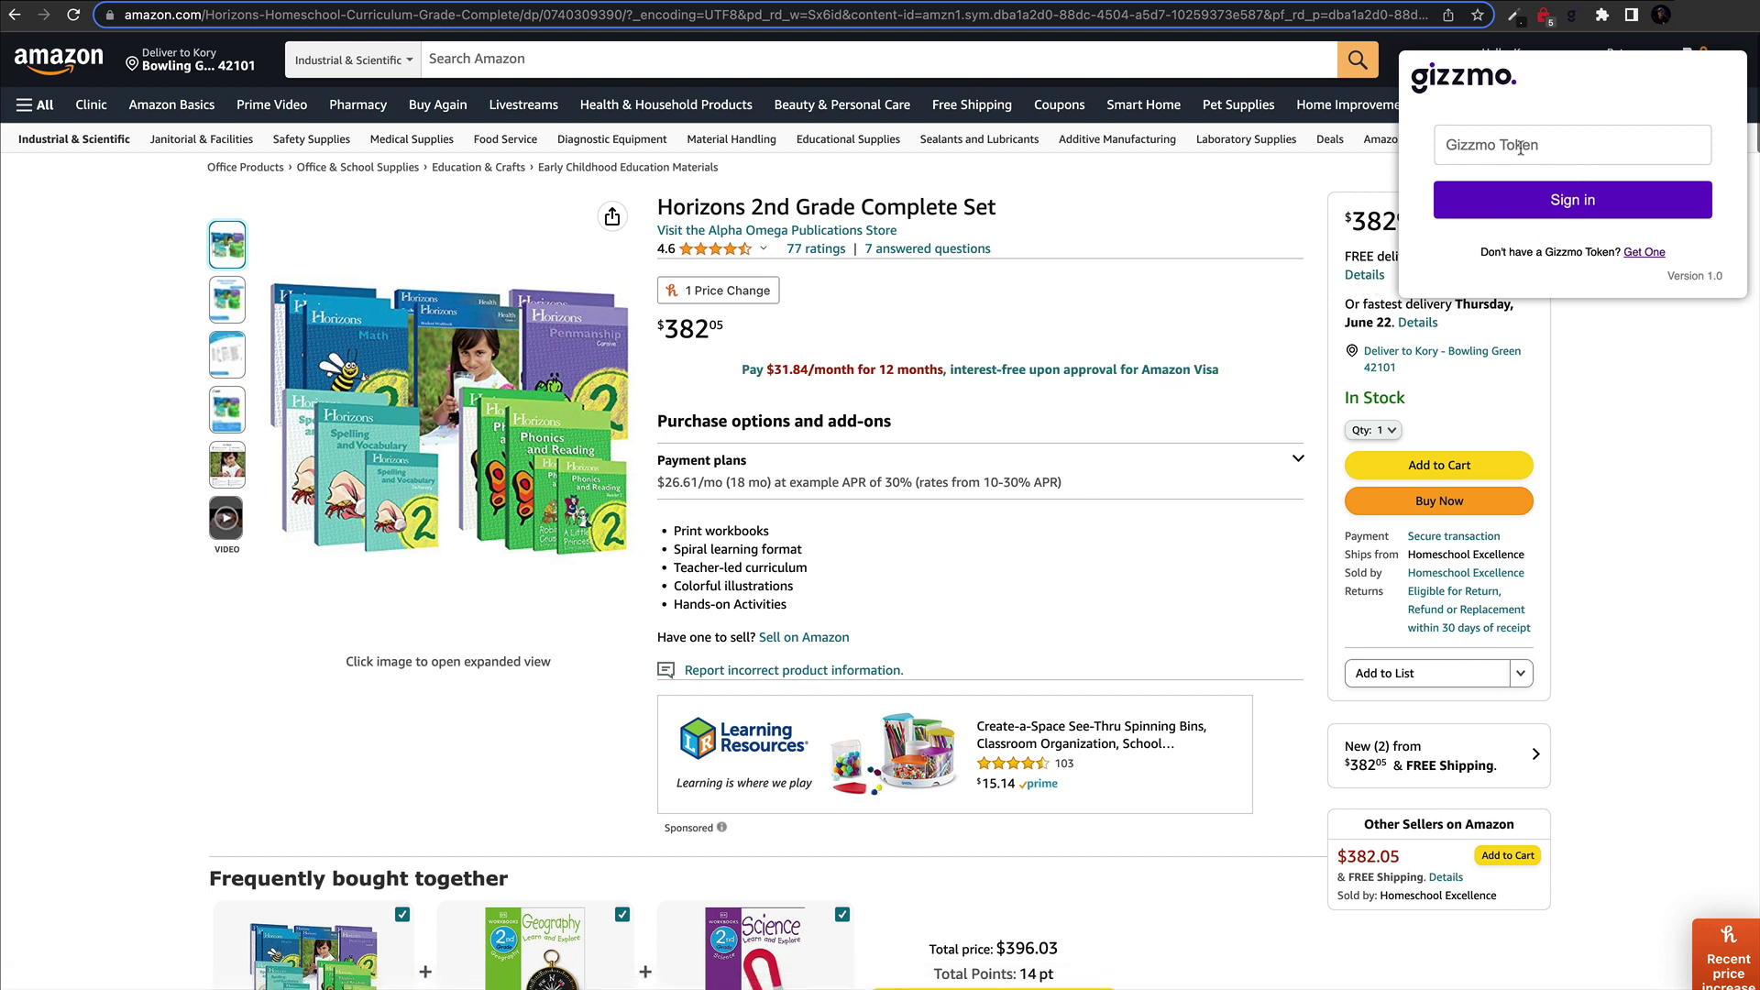
Step: Sign in to the Gizmo extension and add the FIFINE microphone from Amazon
{"action": "left_click", "coordinate": [1561, 206]}
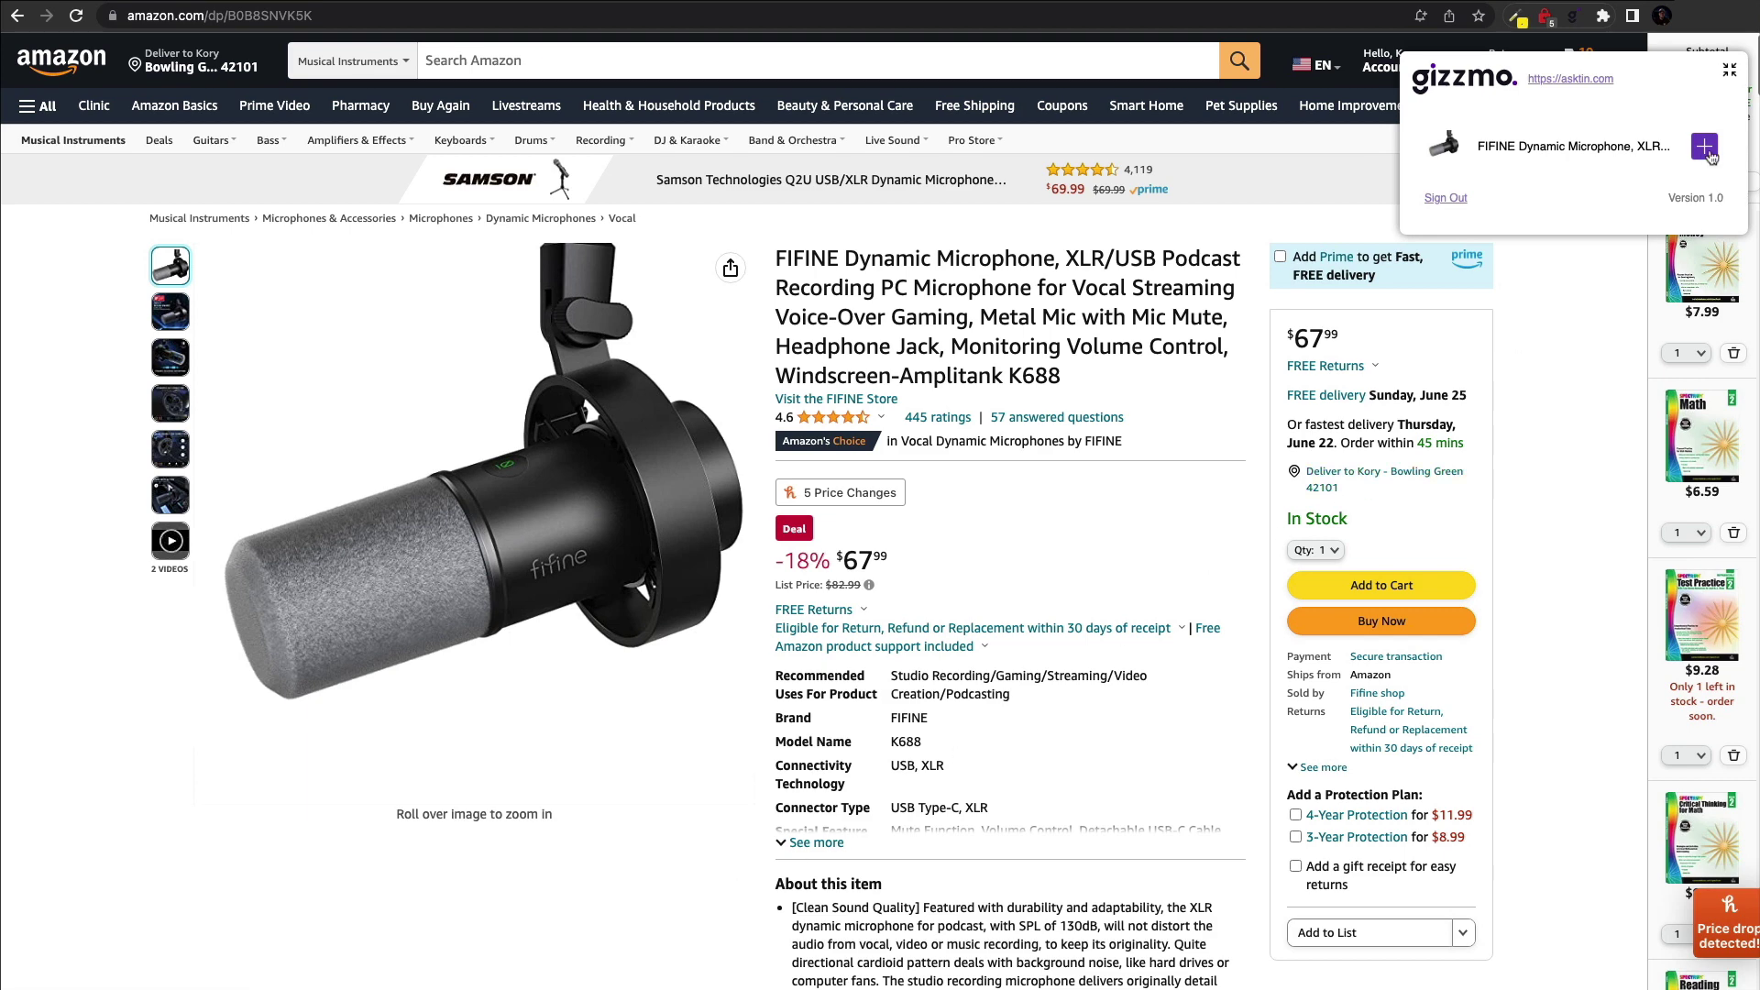
{"action": "left_click", "coordinate": [1703, 148]}
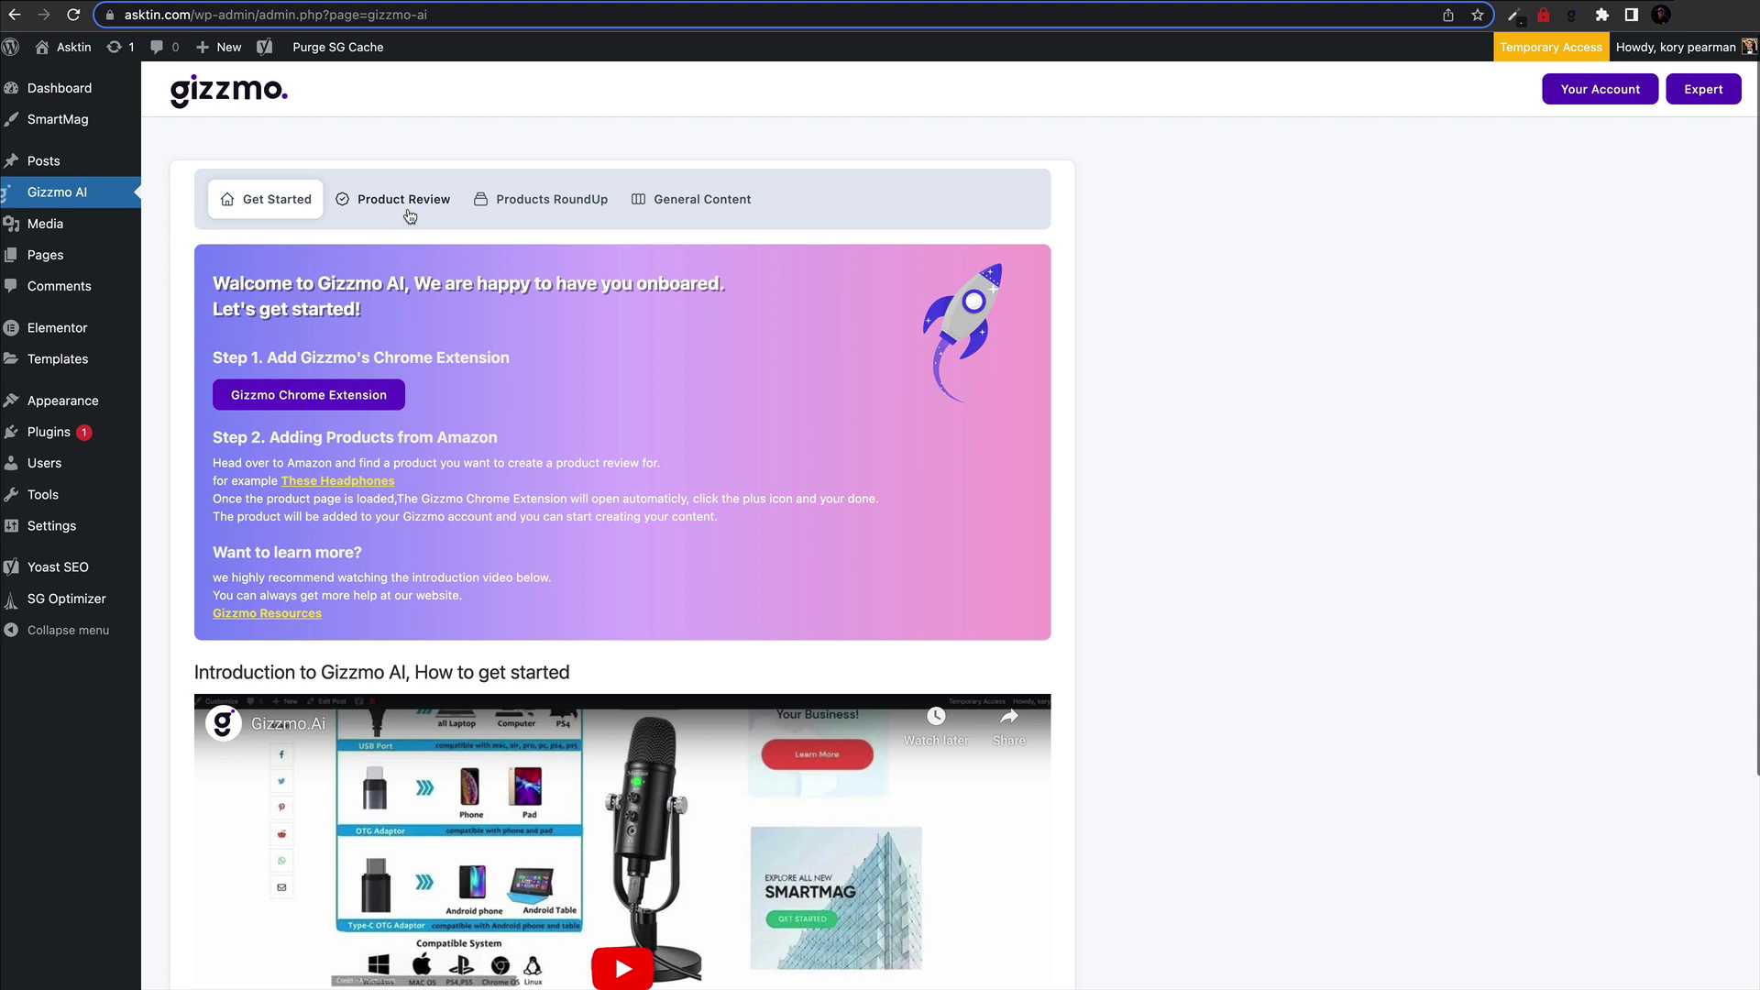
Step: Send the FIFINE Dynamic Microphone in the Product Review list for AI preparation
{"action": "left_click", "coordinate": [409, 216]}
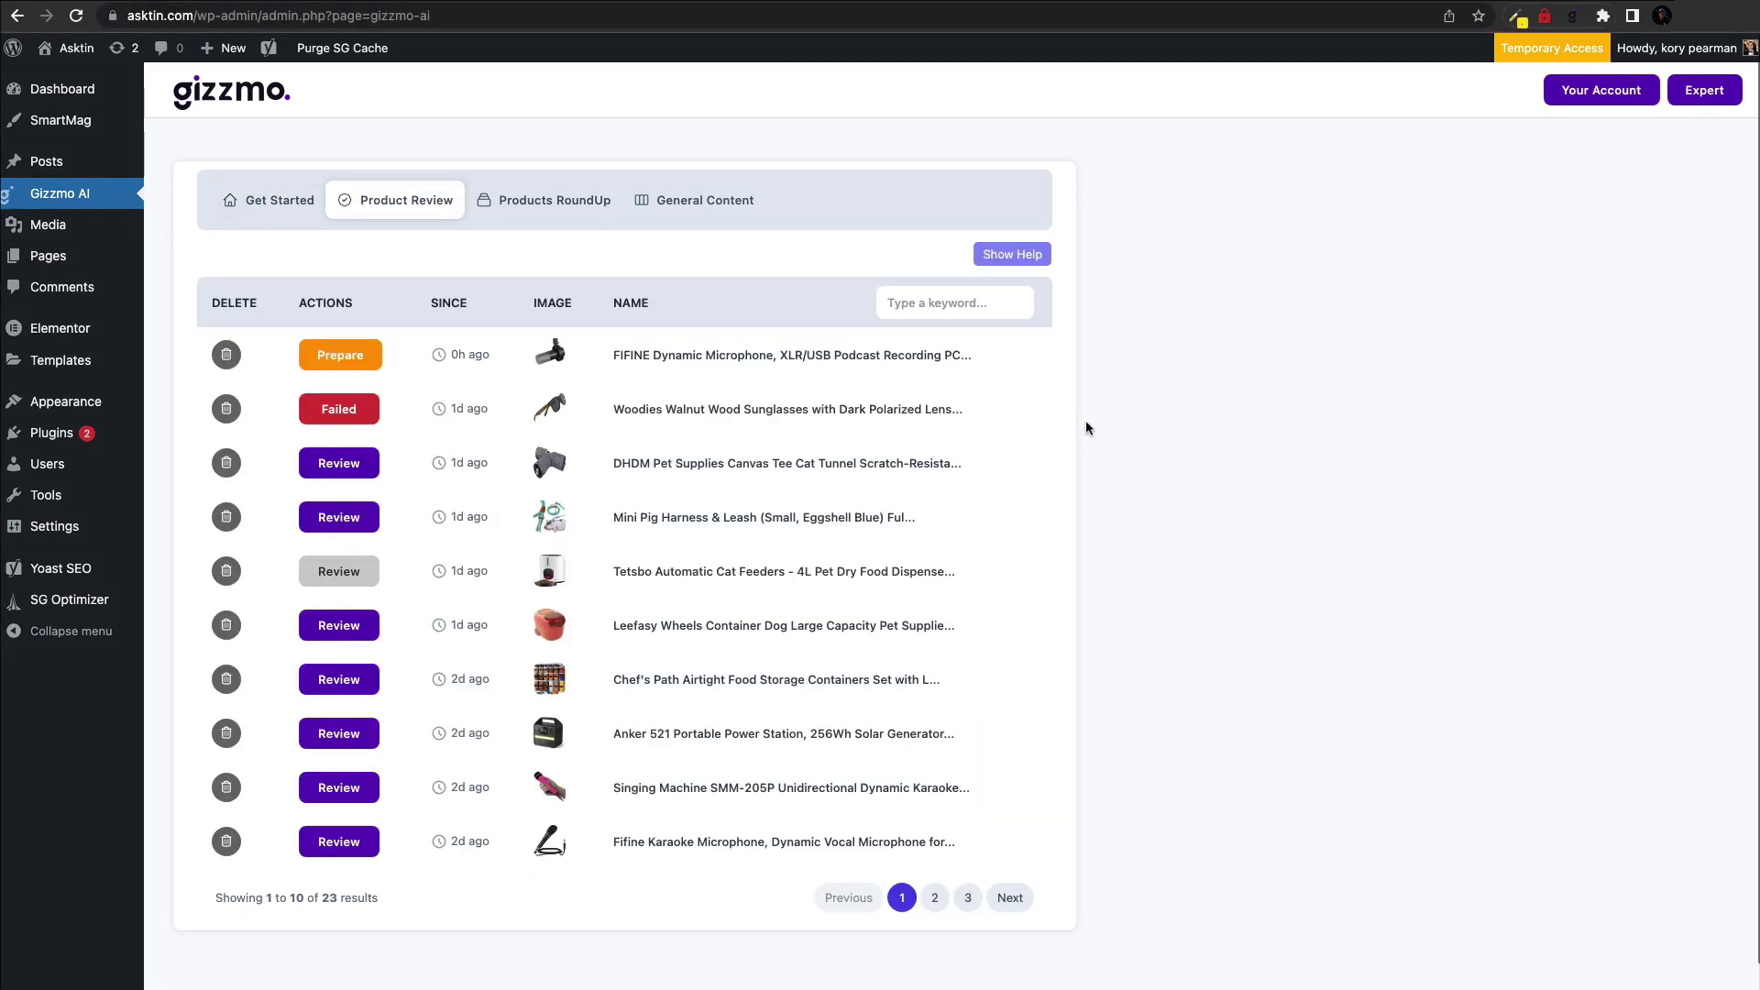
{"action": "left_click", "coordinate": [366, 357]}
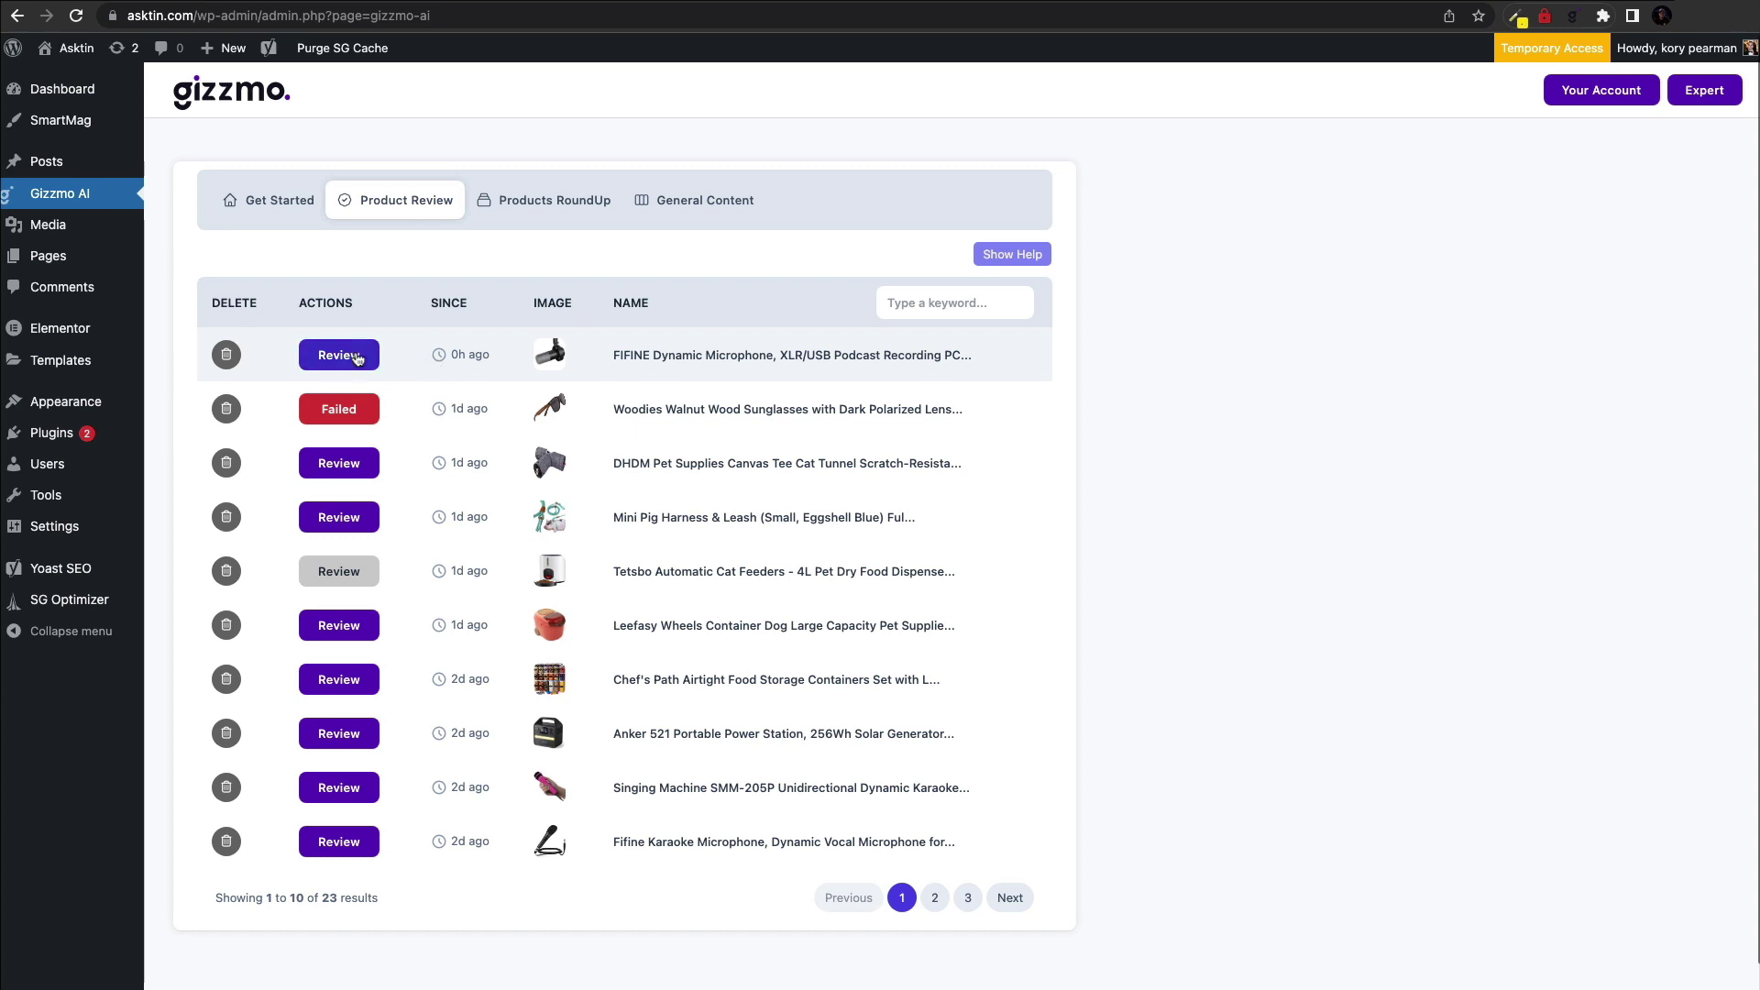
Step: Start the FIFINE review with the third product photo as featured image and the my-tag affiliate tag
{"action": "left_click", "coordinate": [357, 359]}
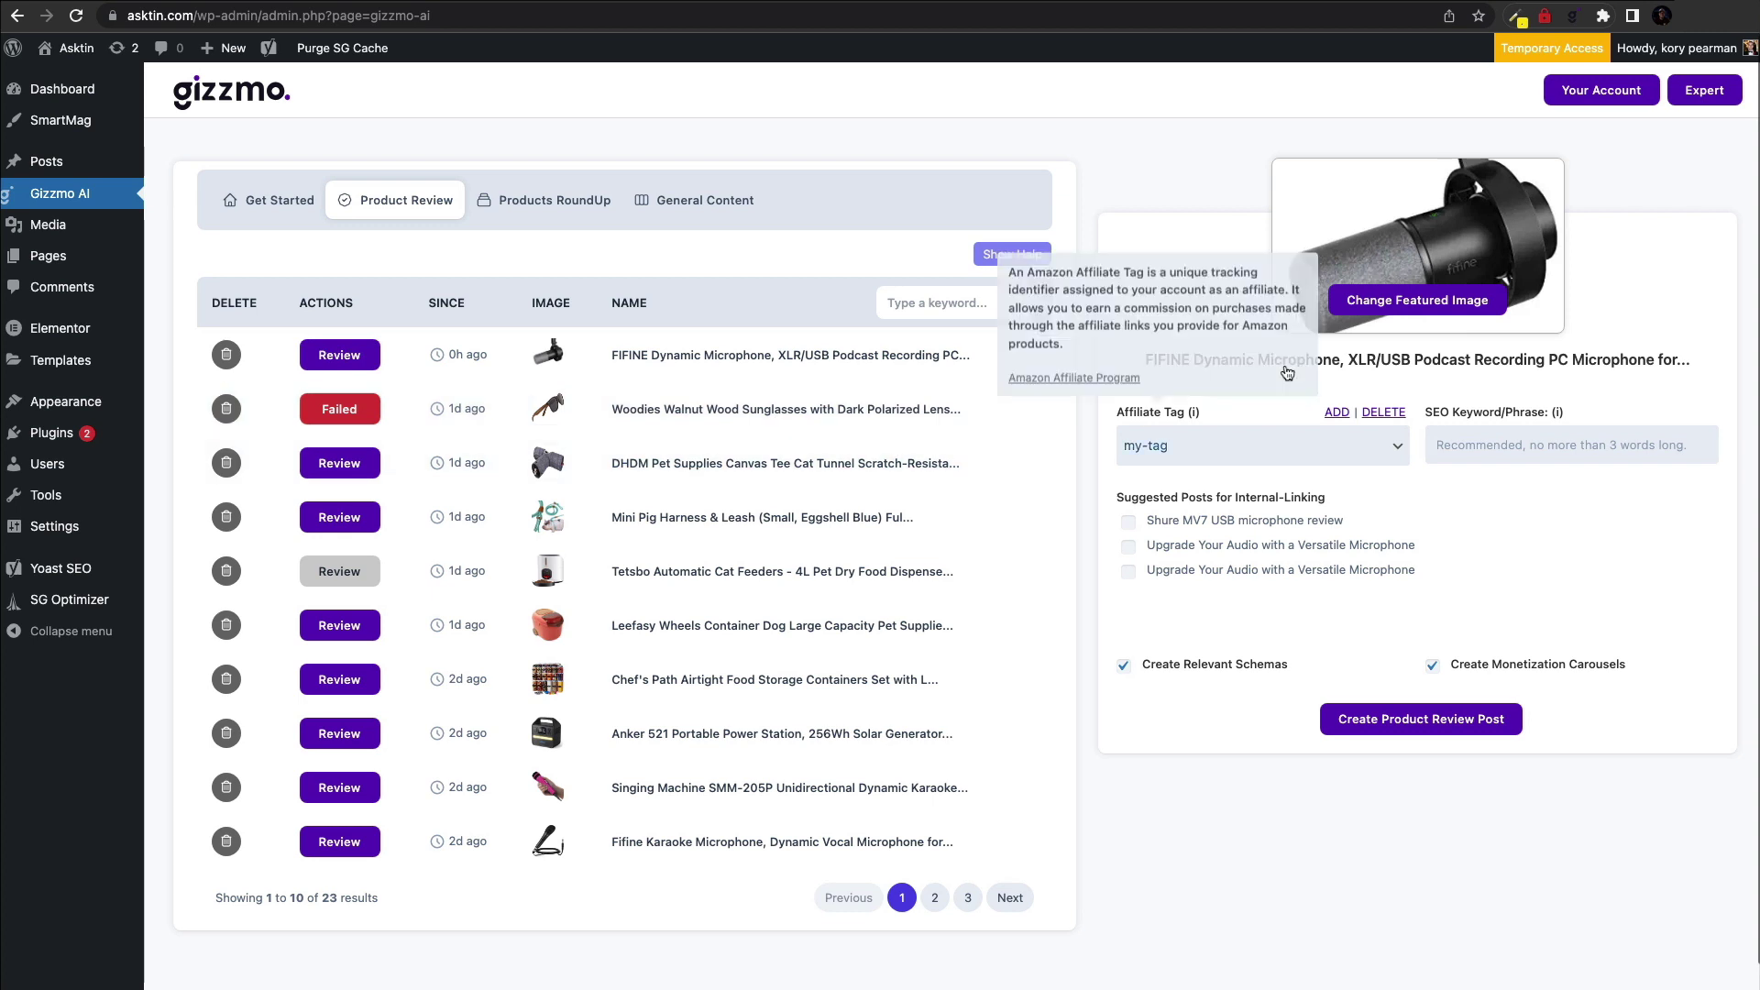
{"action": "left_click", "coordinate": [1437, 305]}
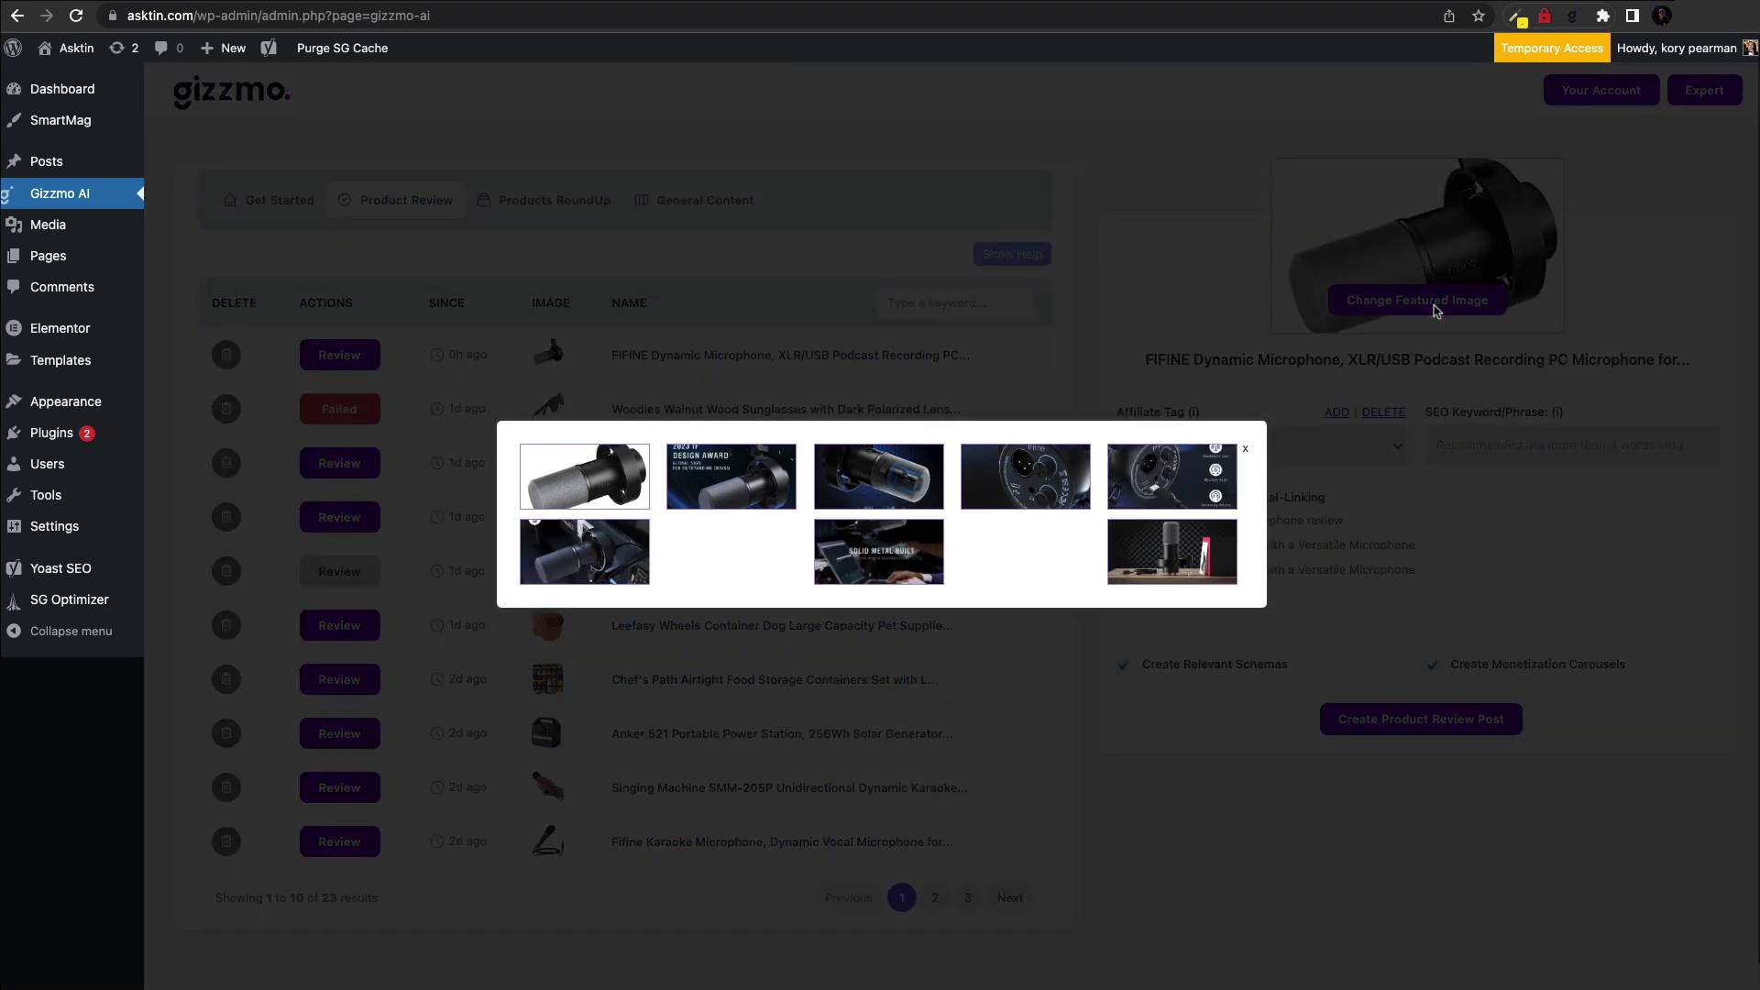
{"action": "left_click", "coordinate": [847, 475]}
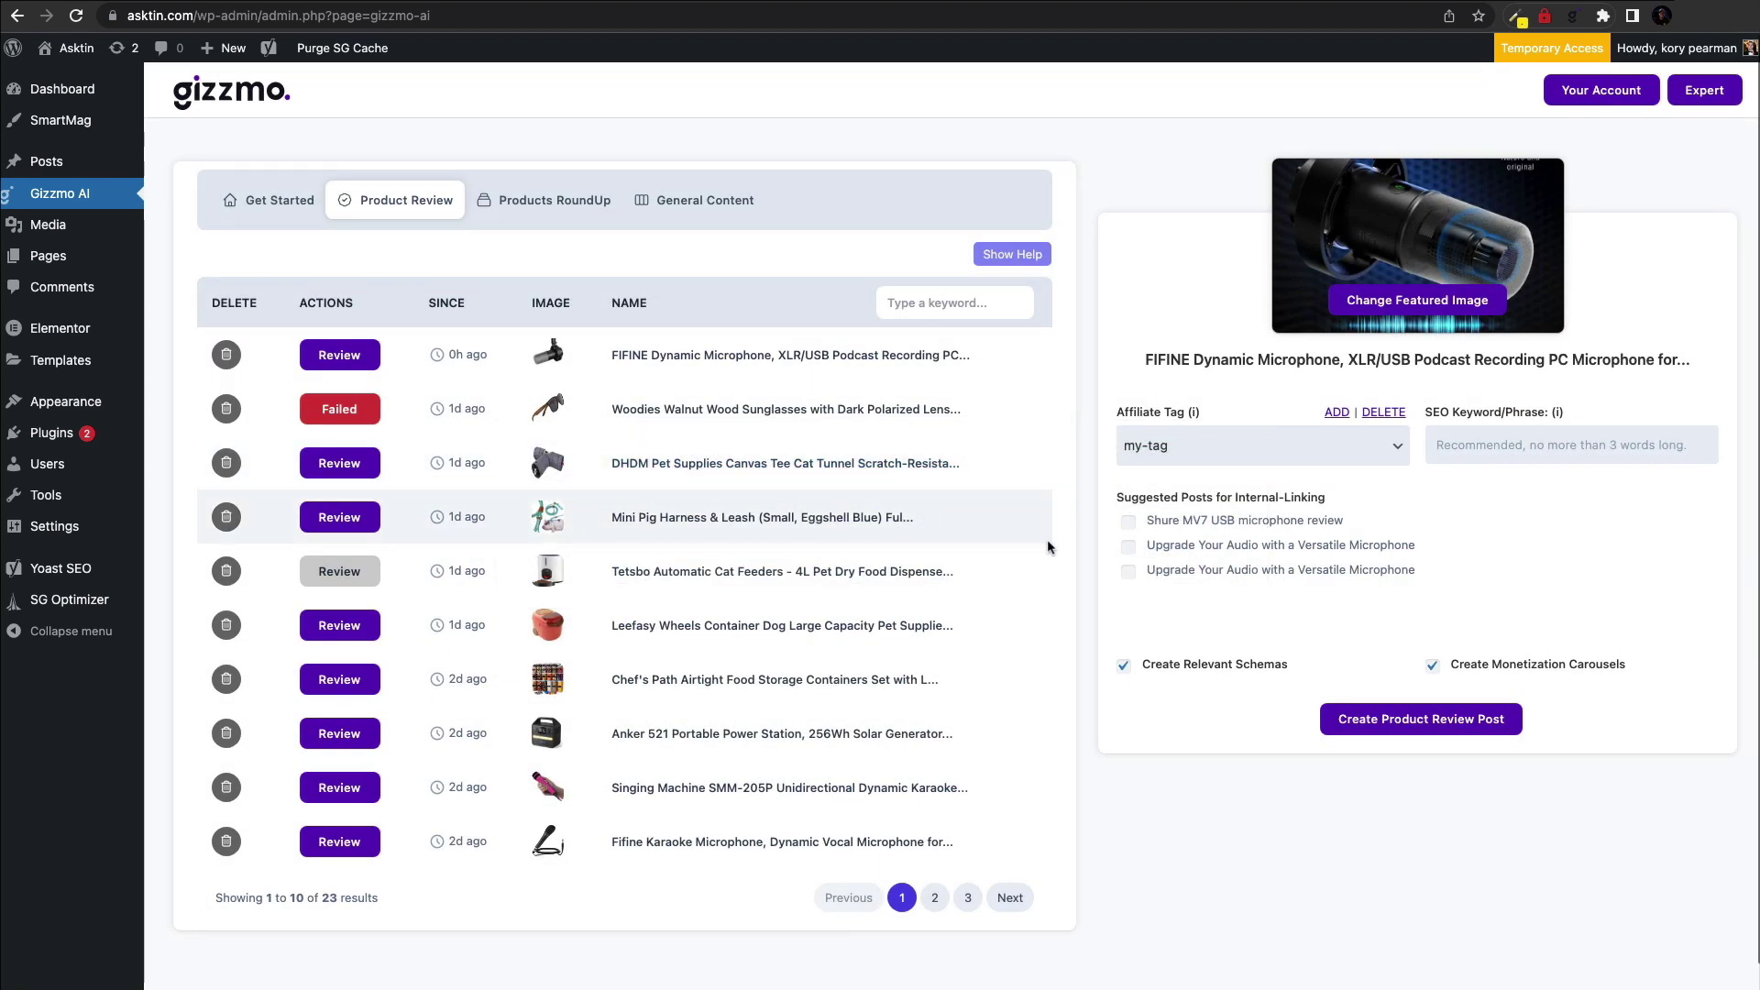
{"action": "left_click", "coordinate": [1317, 446]}
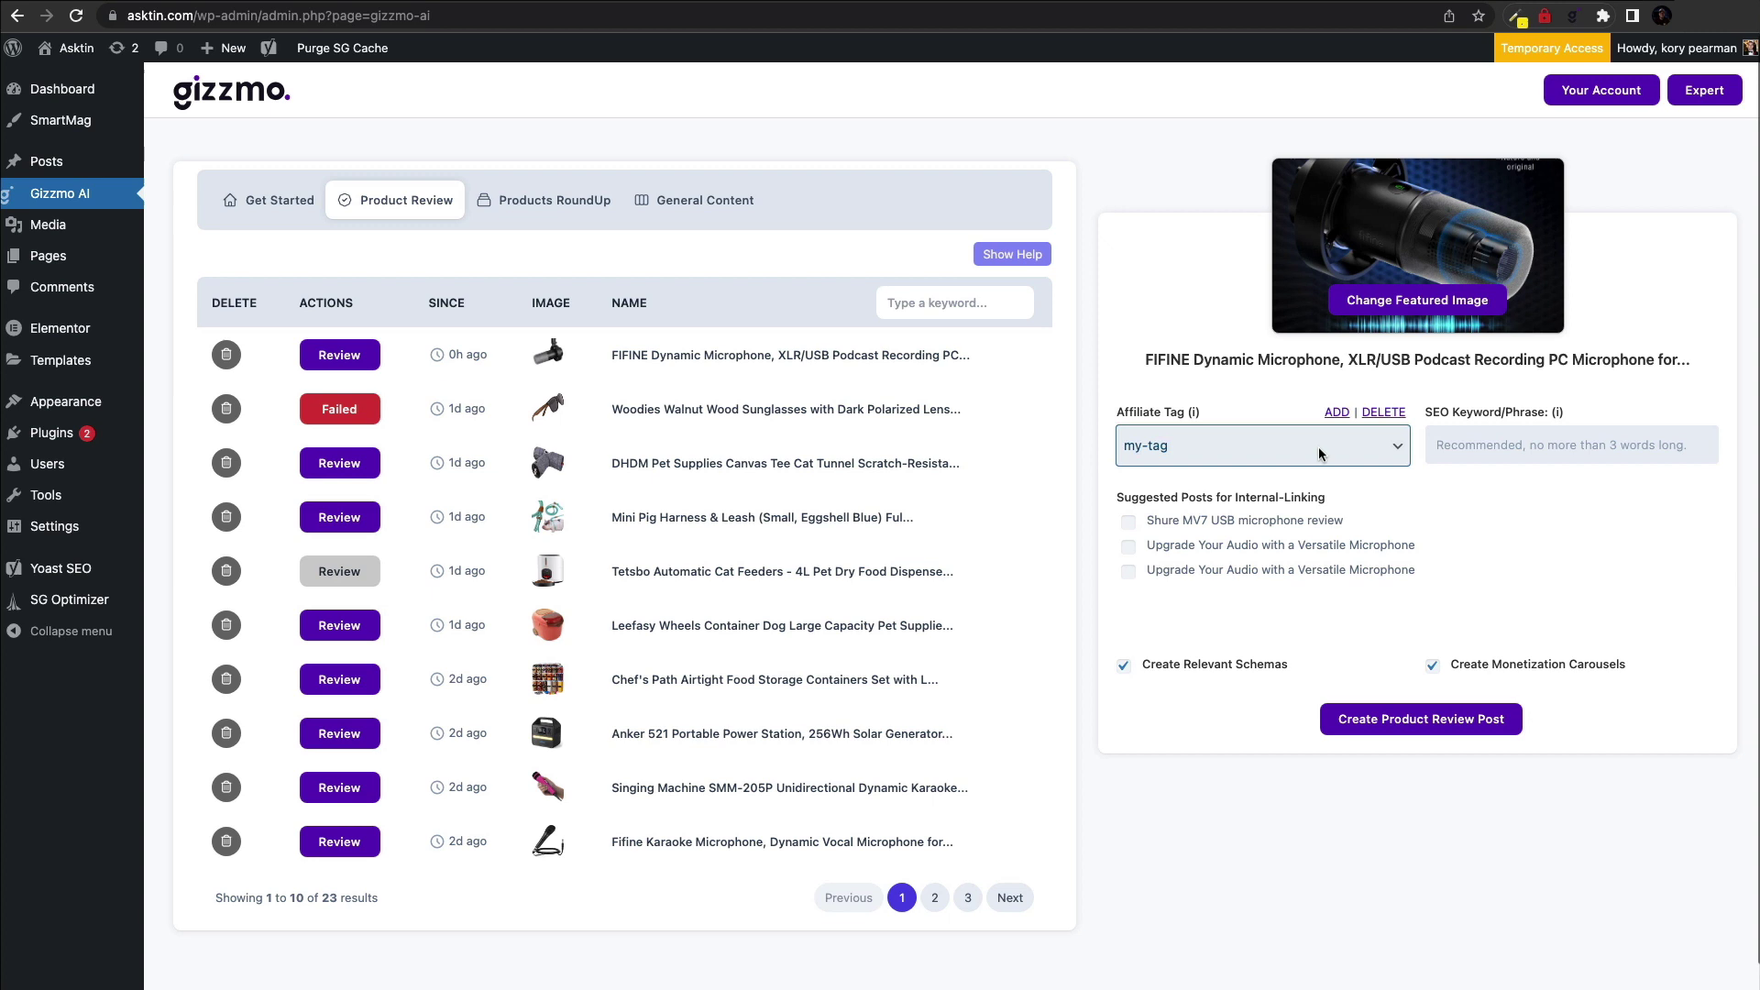
Step: Create the FIFINE review post with keyword 'best mic' and all three suggested posts linked
{"action": "left_click", "coordinate": [1473, 445]}
{"action": "type", "text": "be"}
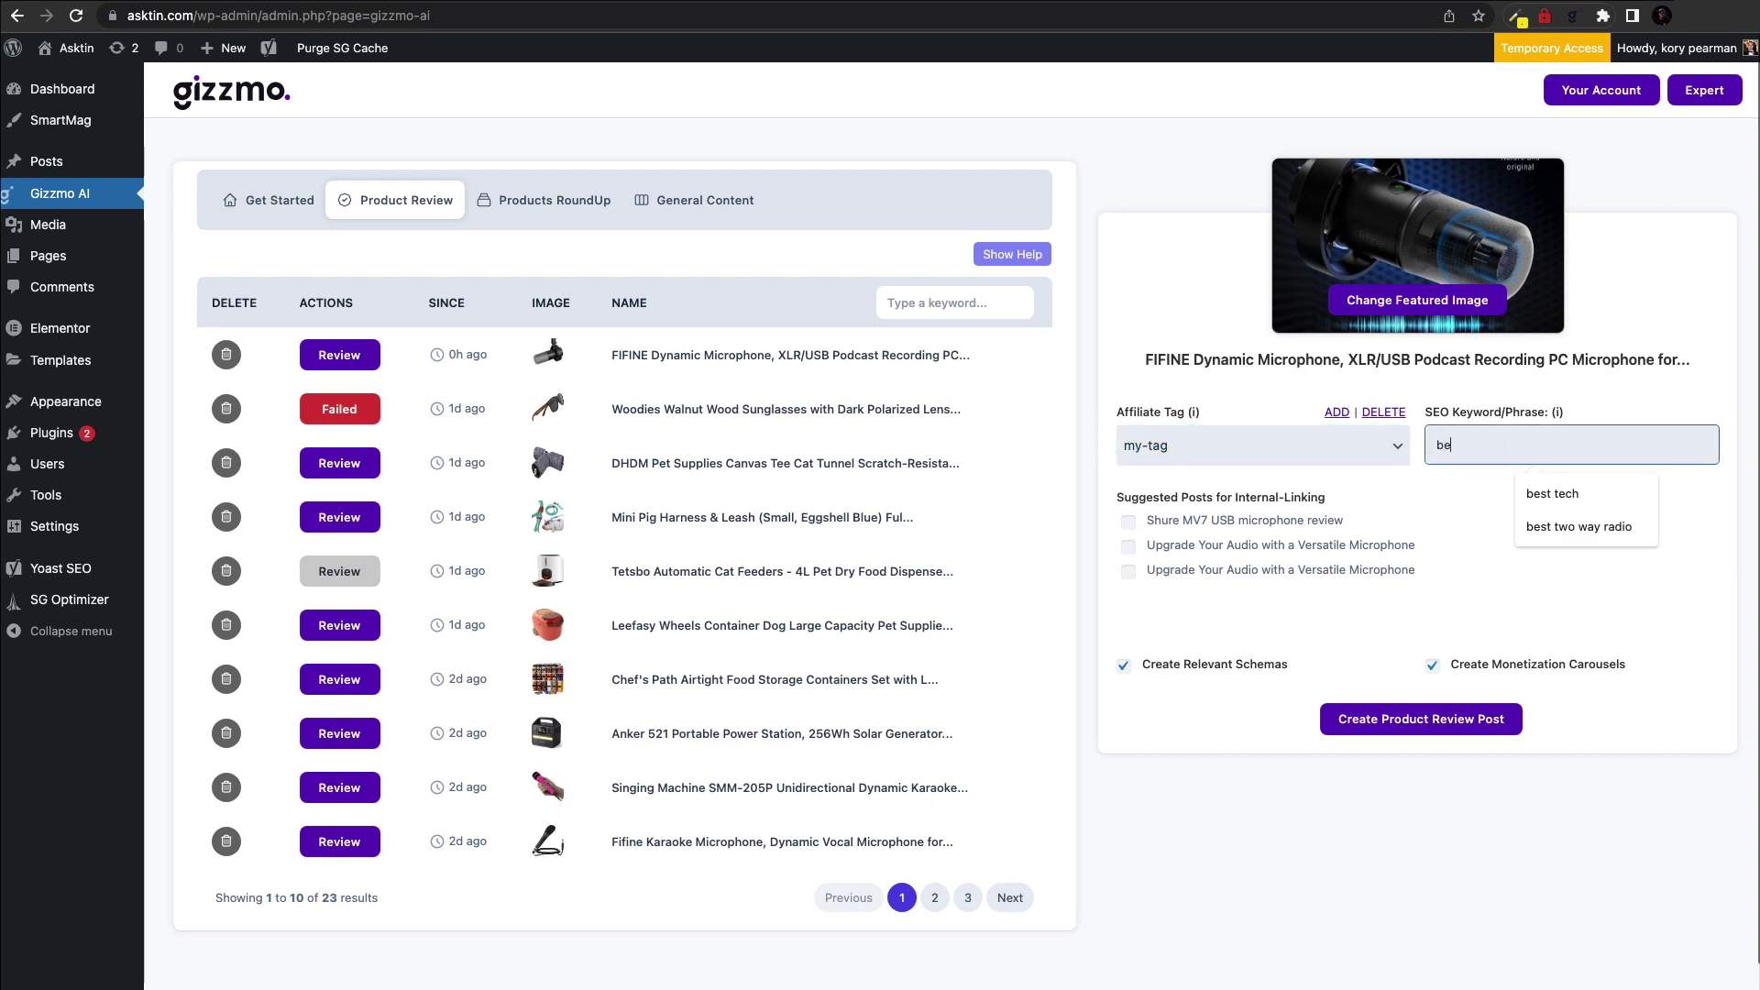
{"action": "type", "text": "st mic"}
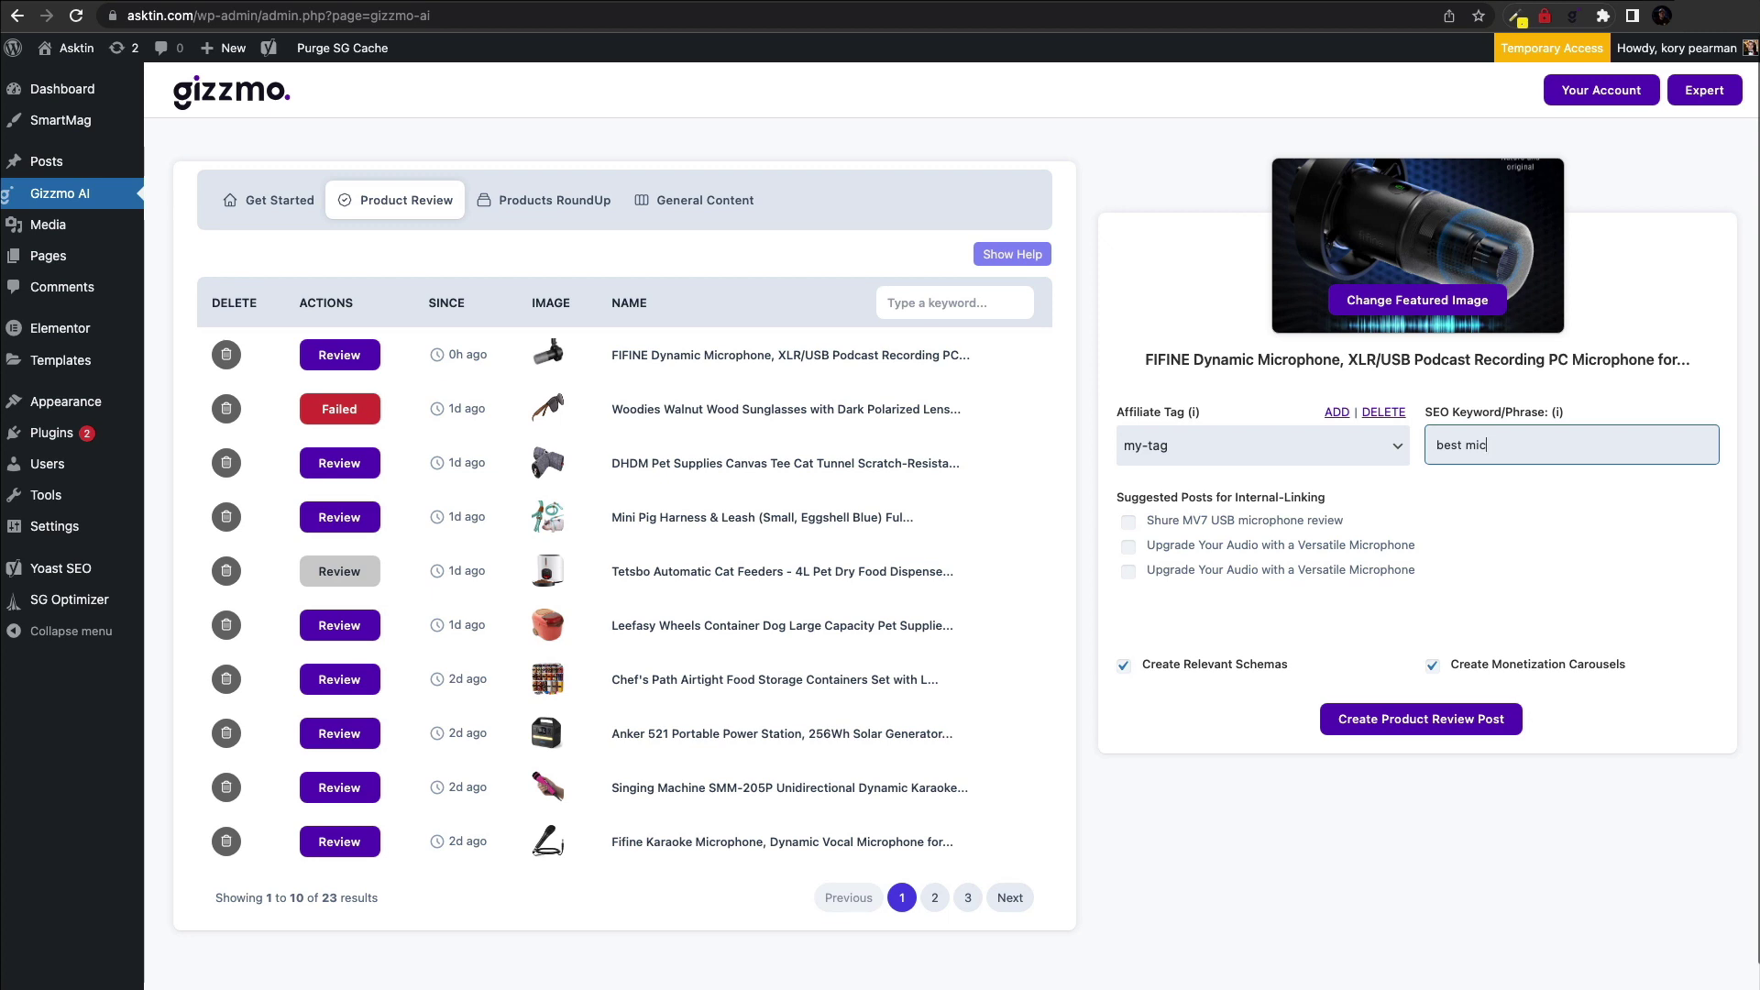
{"action": "left_click", "coordinate": [1129, 524]}
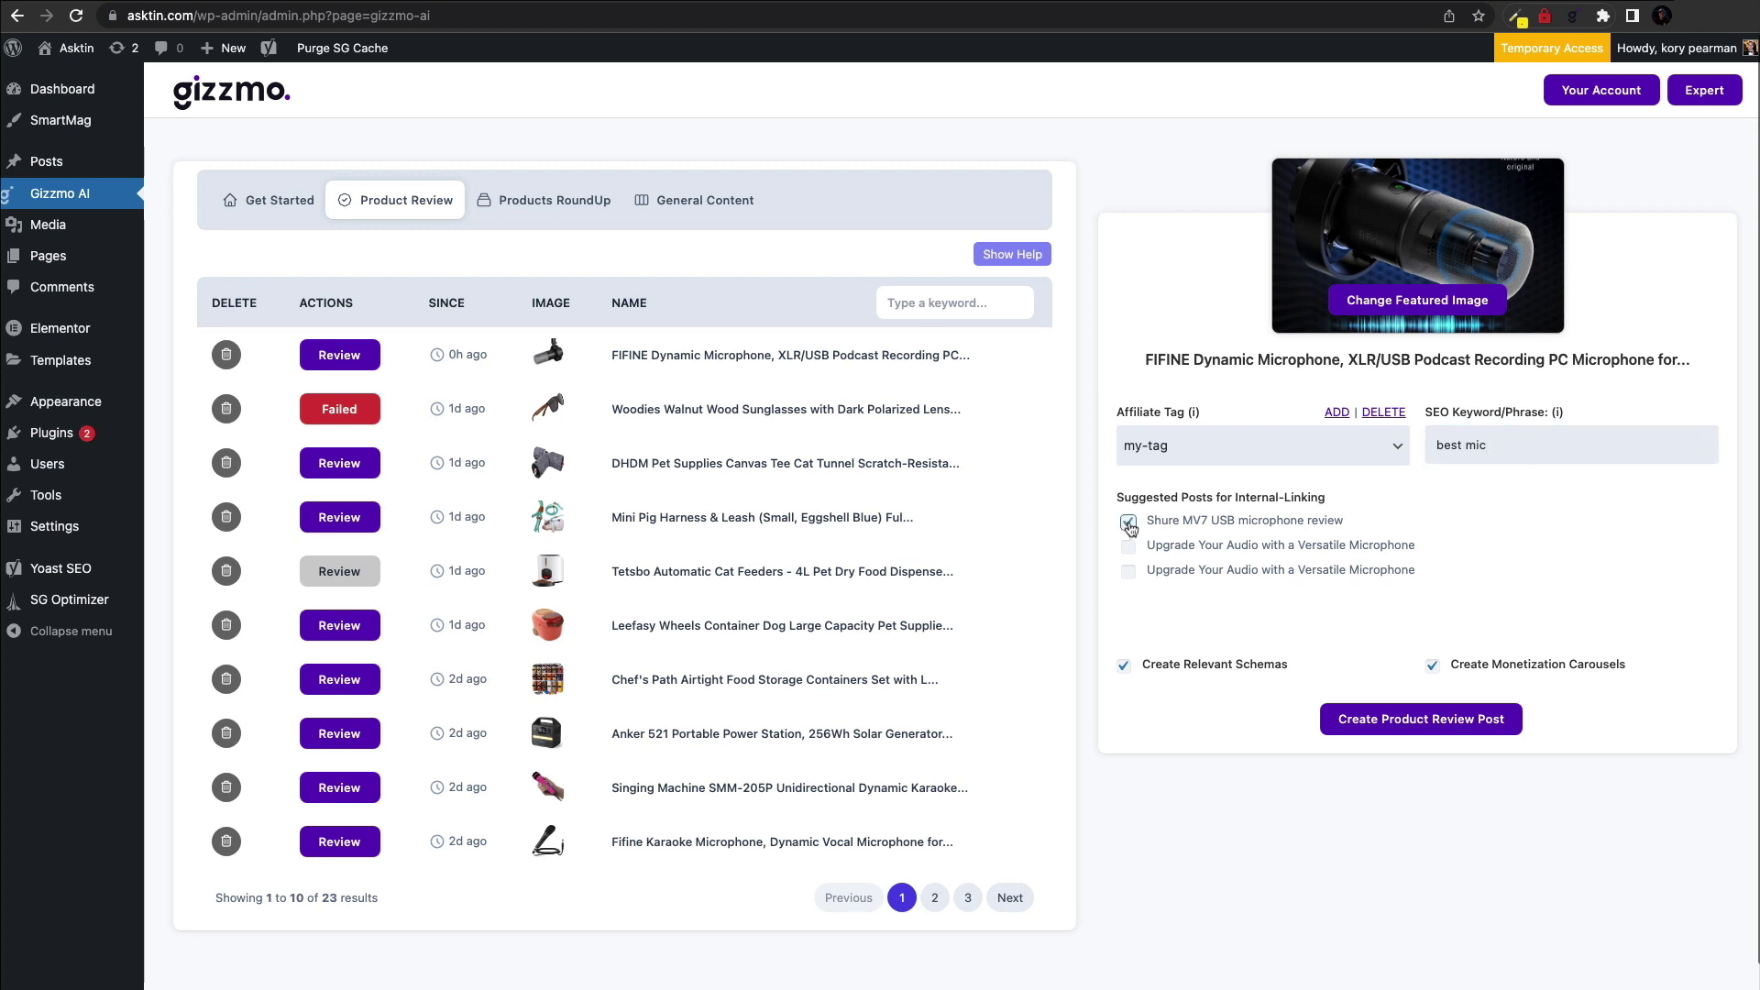
{"action": "left_click", "coordinate": [1129, 548]}
{"action": "left_click", "coordinate": [1129, 572]}
{"action": "left_click", "coordinate": [1391, 725]}
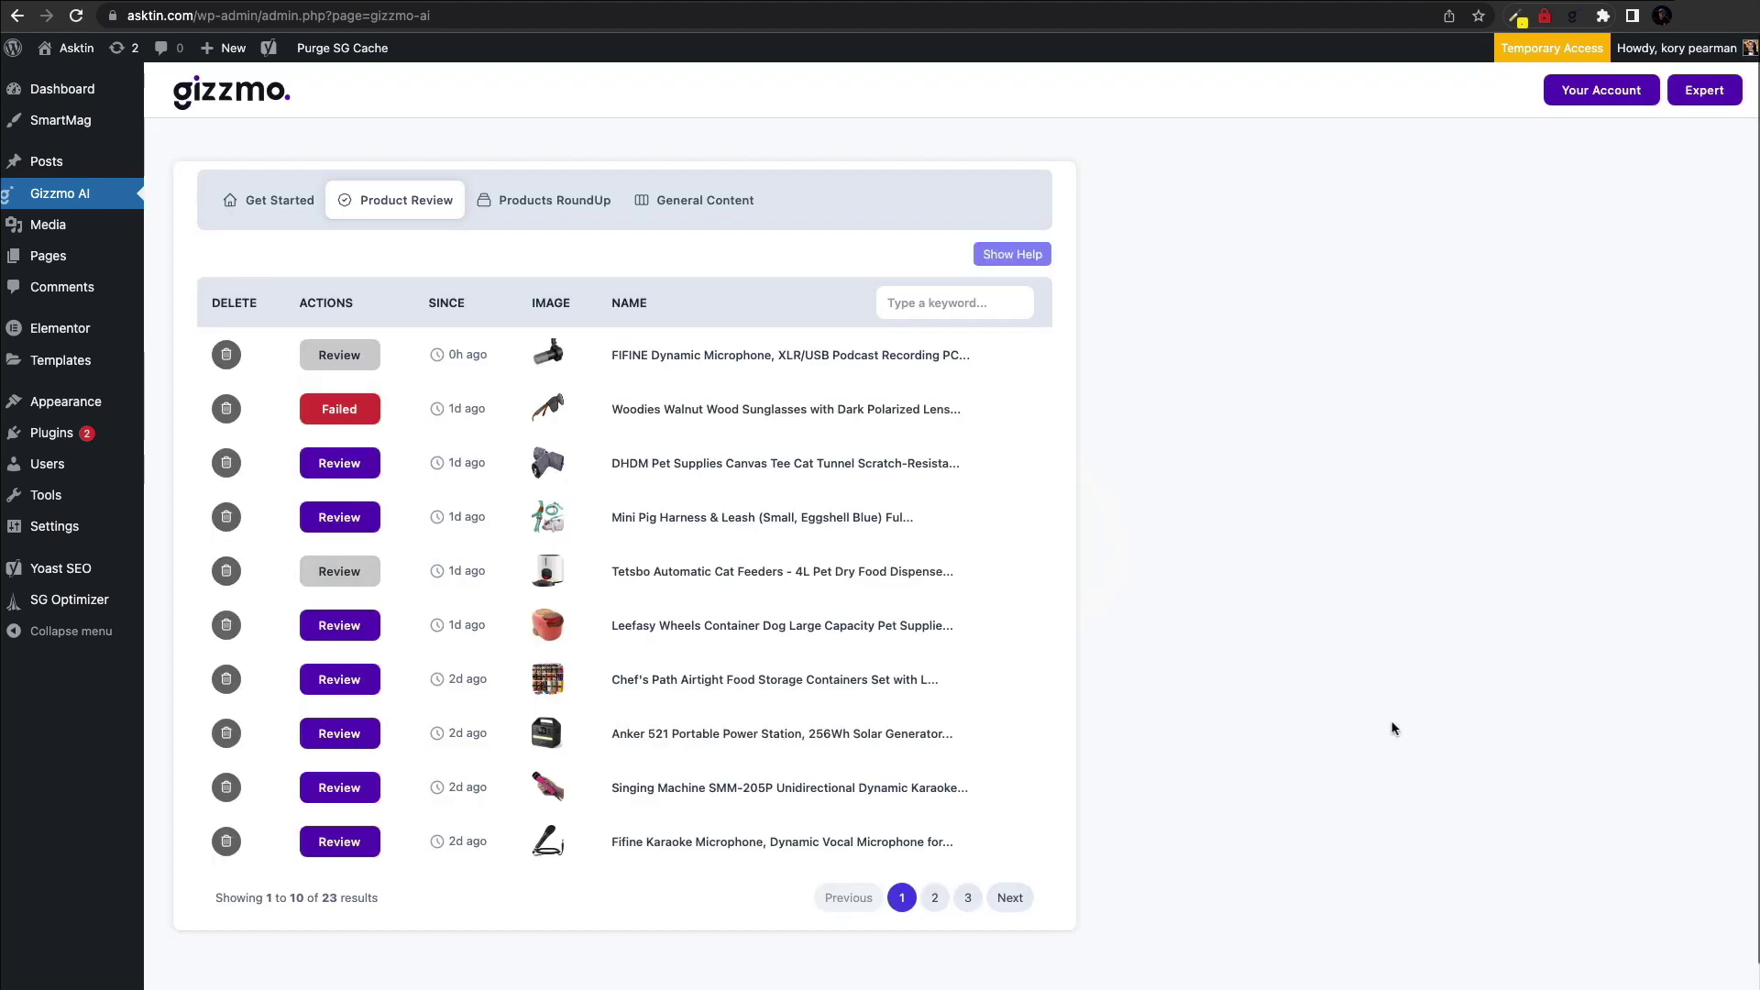
Step: Preview the Best Mic for Podcasting draft and advance its similar-products carousel
{"action": "left_click", "coordinate": [65, 169]}
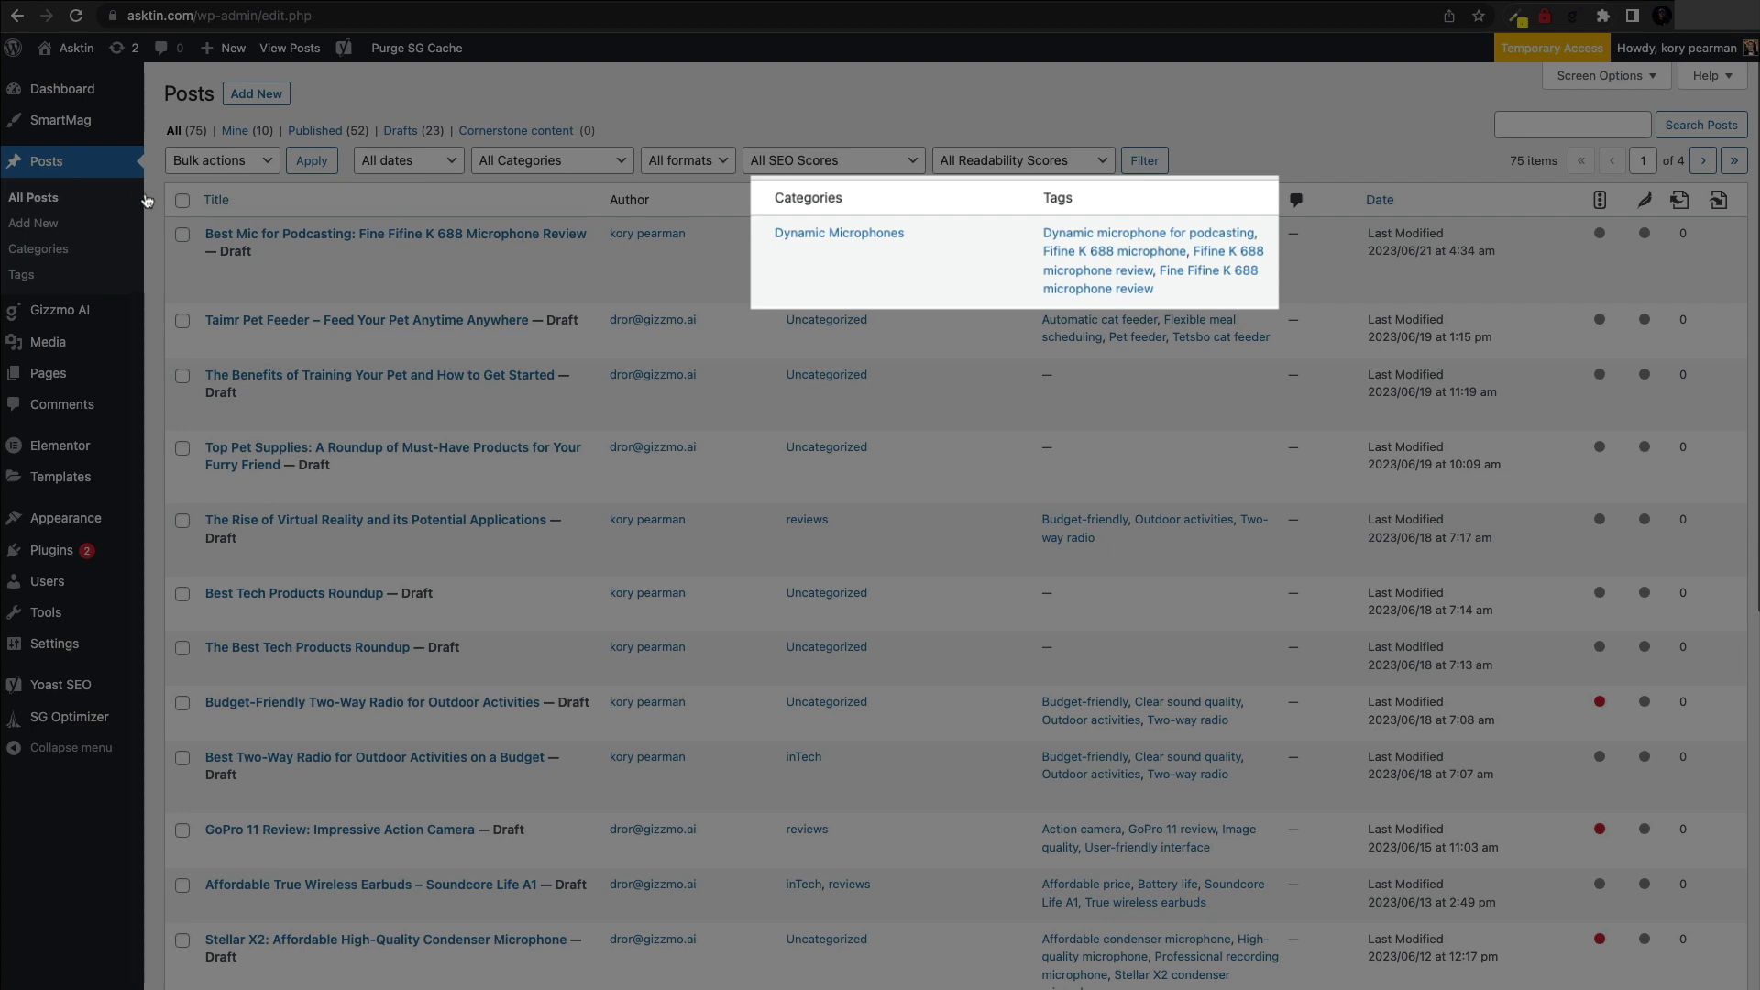
{"action": "mouse_move", "coordinate": [396, 254]}
{"action": "left_click", "coordinate": [364, 274]}
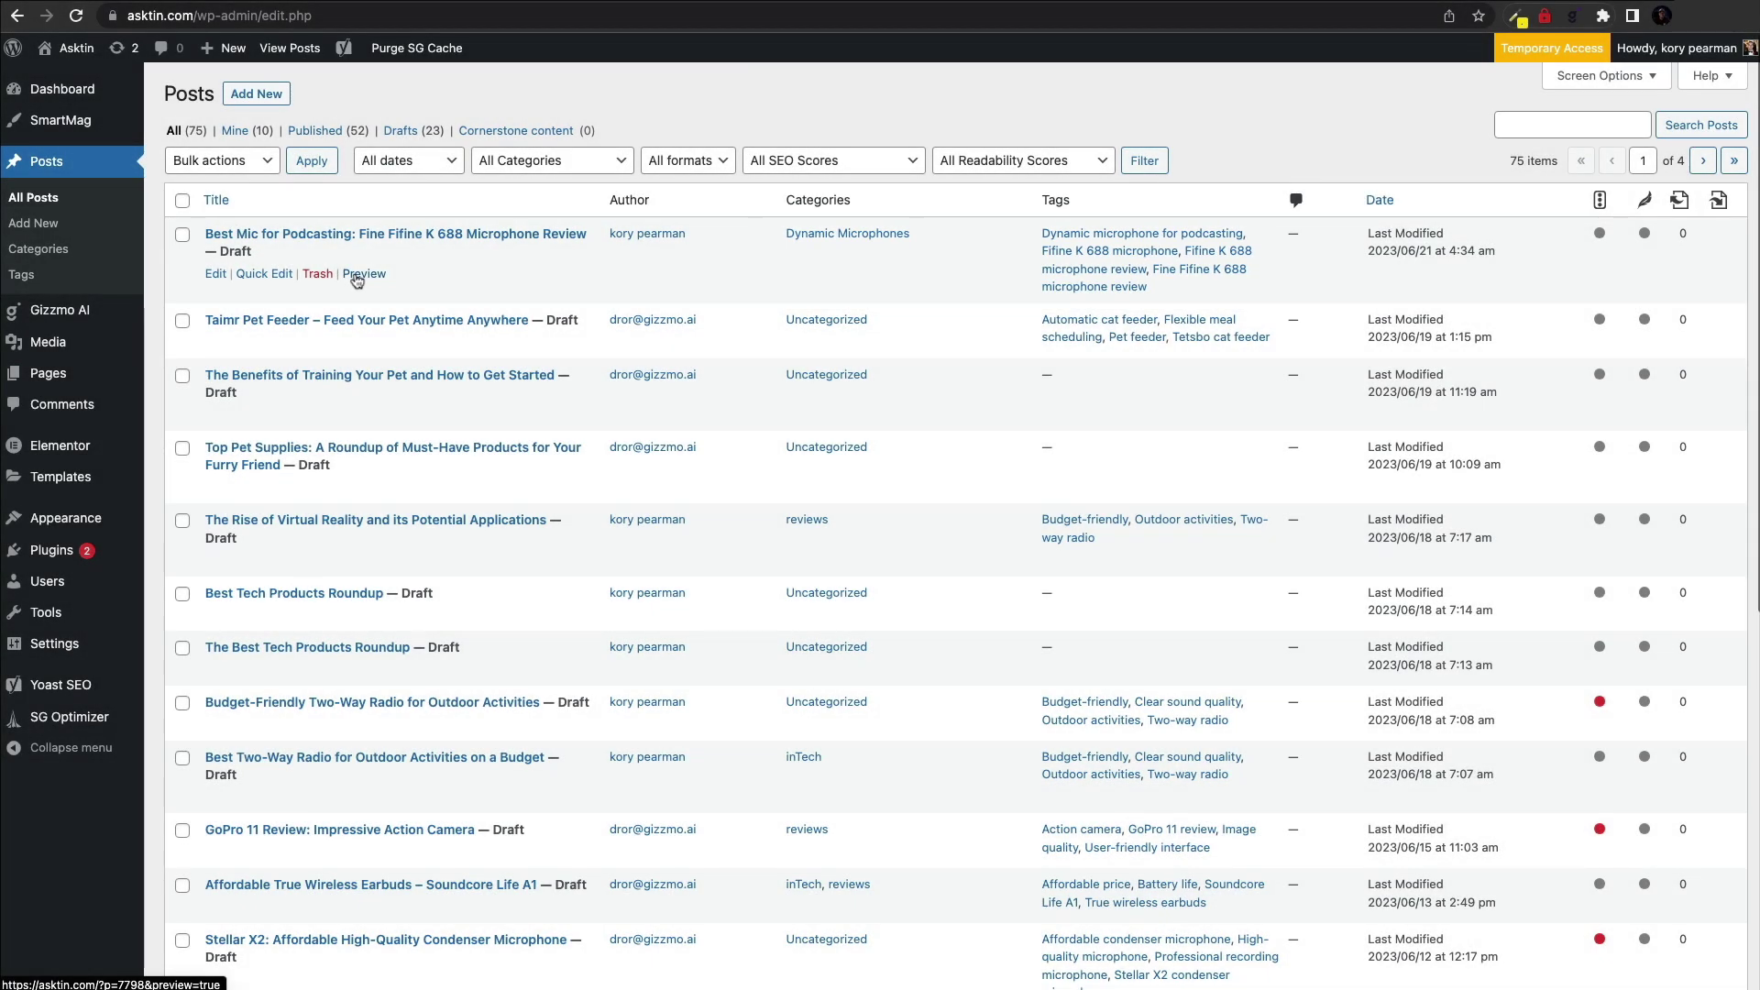
{"action": "scroll", "coordinate": [225, 707], "scroll_direction": "down", "scroll_amount": 2}
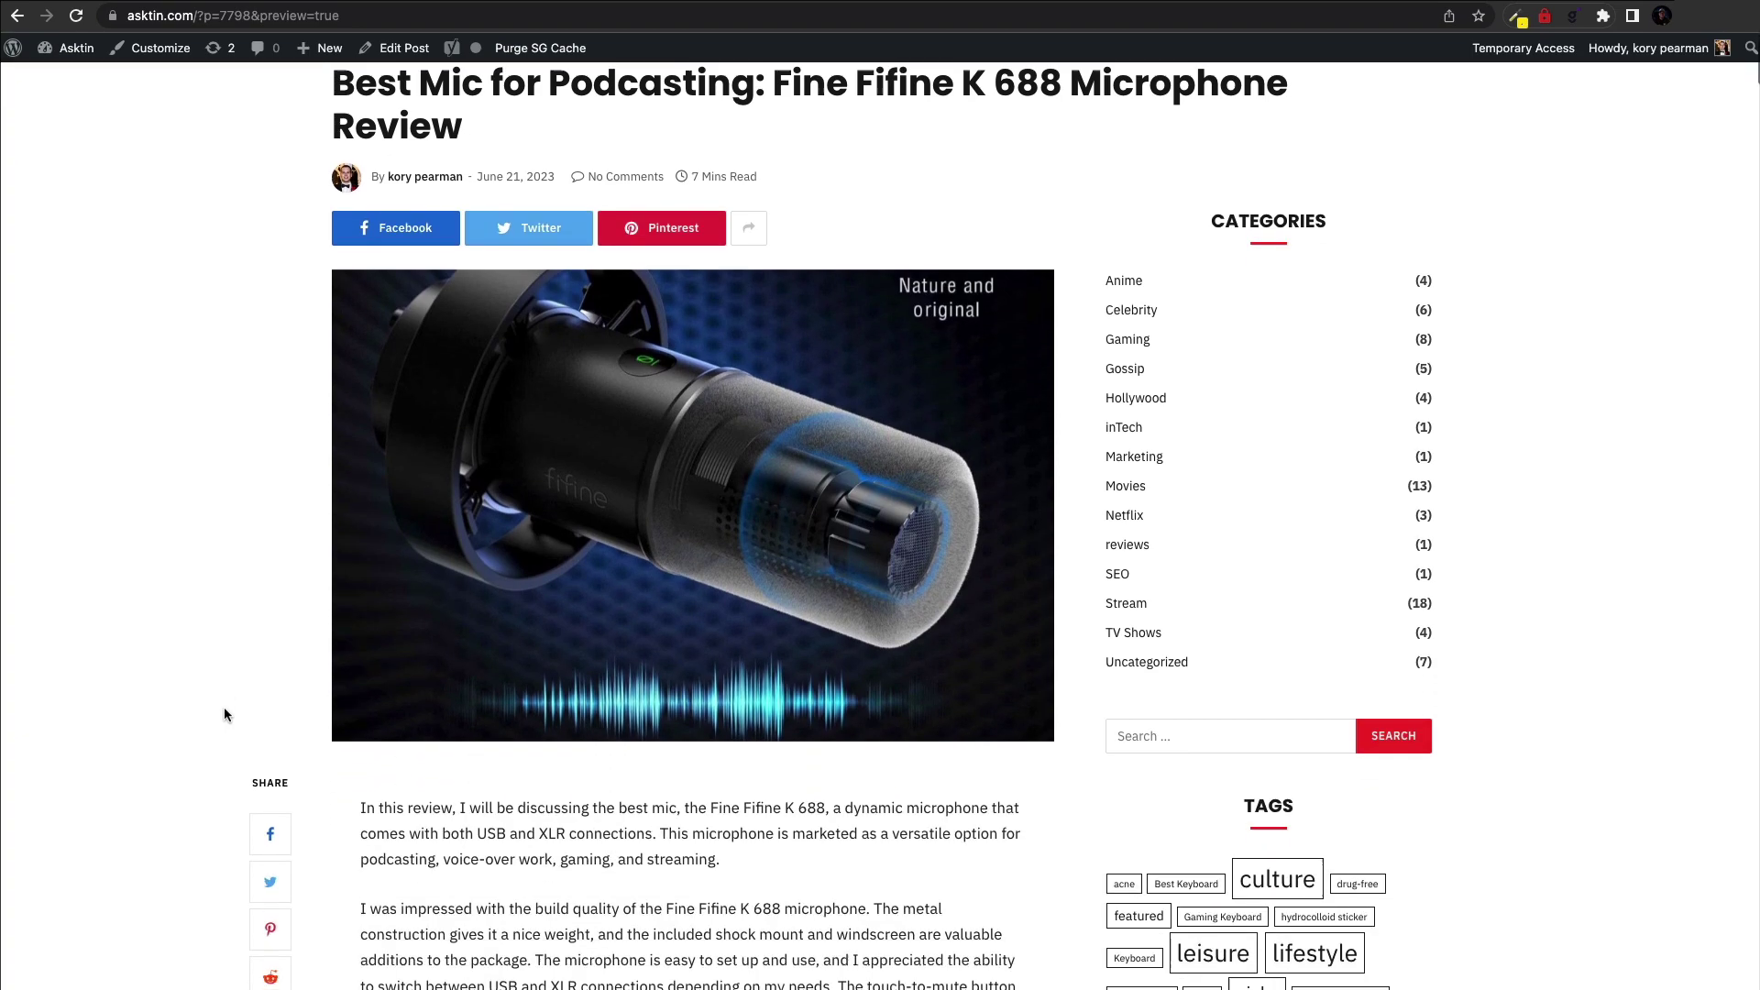
{"action": "scroll", "coordinate": [224, 707], "scroll_direction": "down", "scroll_amount": 3}
{"action": "scroll", "coordinate": [224, 707], "scroll_direction": "down", "scroll_amount": 2}
{"action": "scroll", "coordinate": [224, 714], "scroll_direction": "down", "scroll_amount": 3}
{"action": "scroll", "coordinate": [224, 713], "scroll_direction": "down", "scroll_amount": 5}
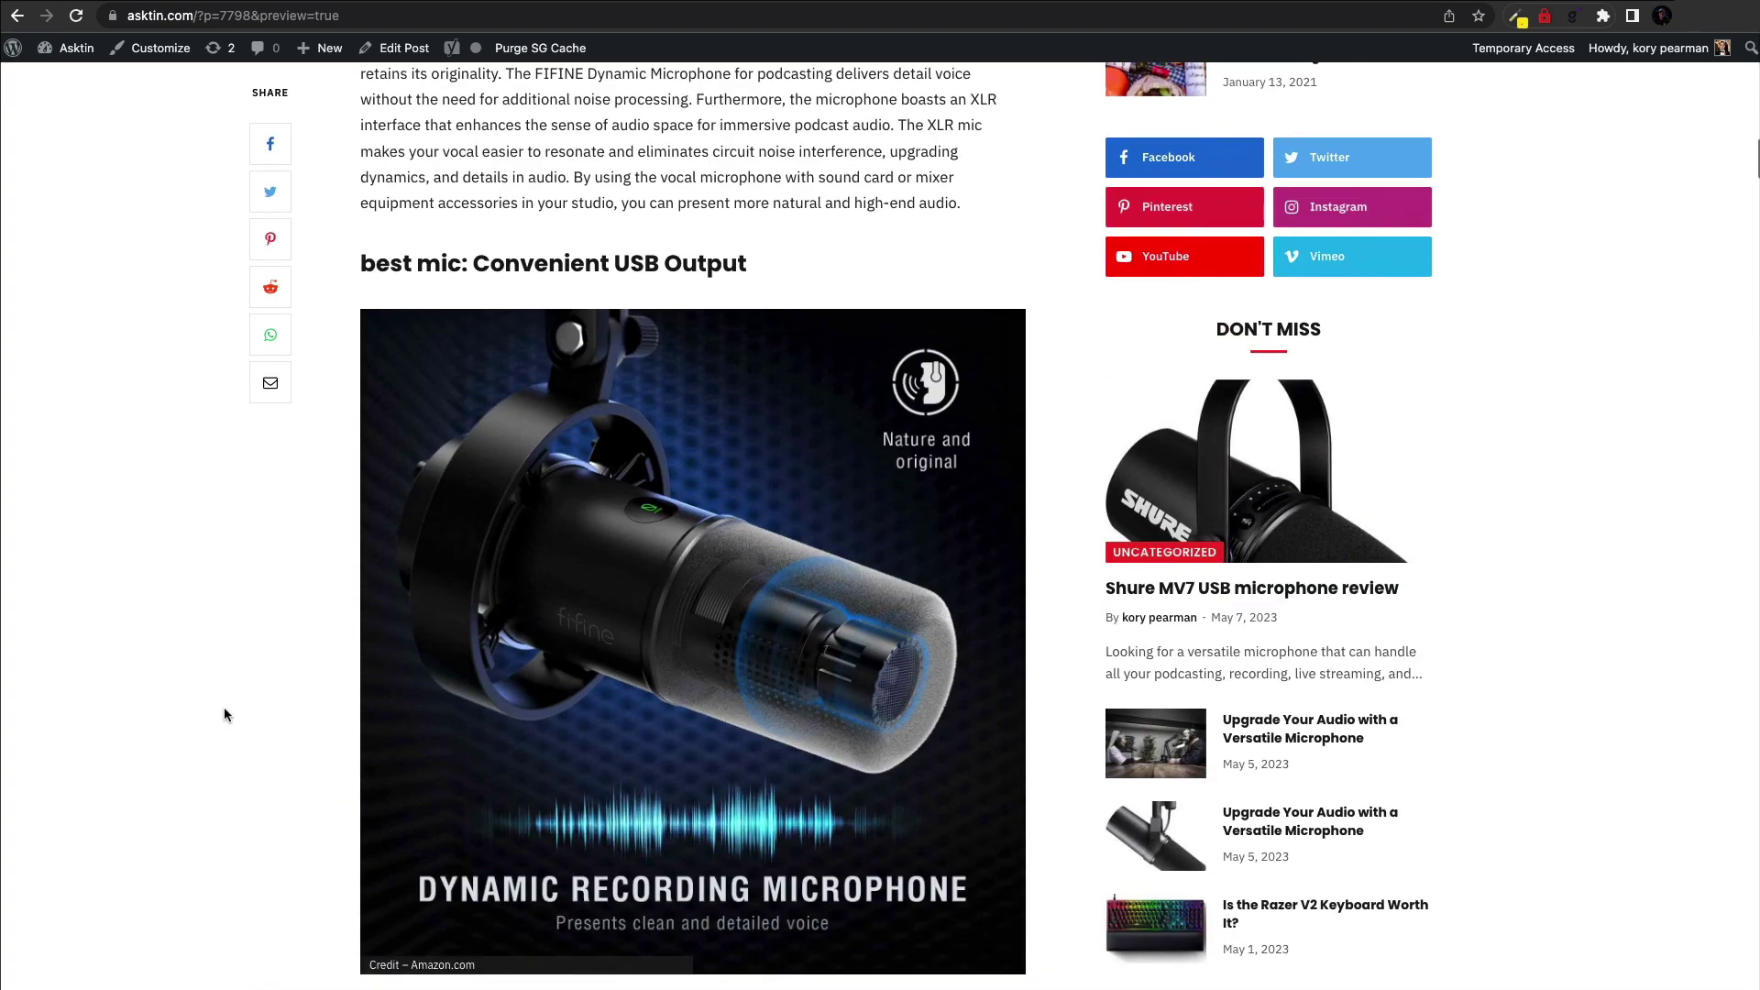
{"action": "scroll", "coordinate": [224, 714], "scroll_direction": "down", "scroll_amount": 1}
{"action": "scroll", "coordinate": [224, 713], "scroll_direction": "down", "scroll_amount": 4}
{"action": "scroll", "coordinate": [224, 710], "scroll_direction": "down", "scroll_amount": 4}
{"action": "scroll", "coordinate": [225, 710], "scroll_direction": "down", "scroll_amount": 1}
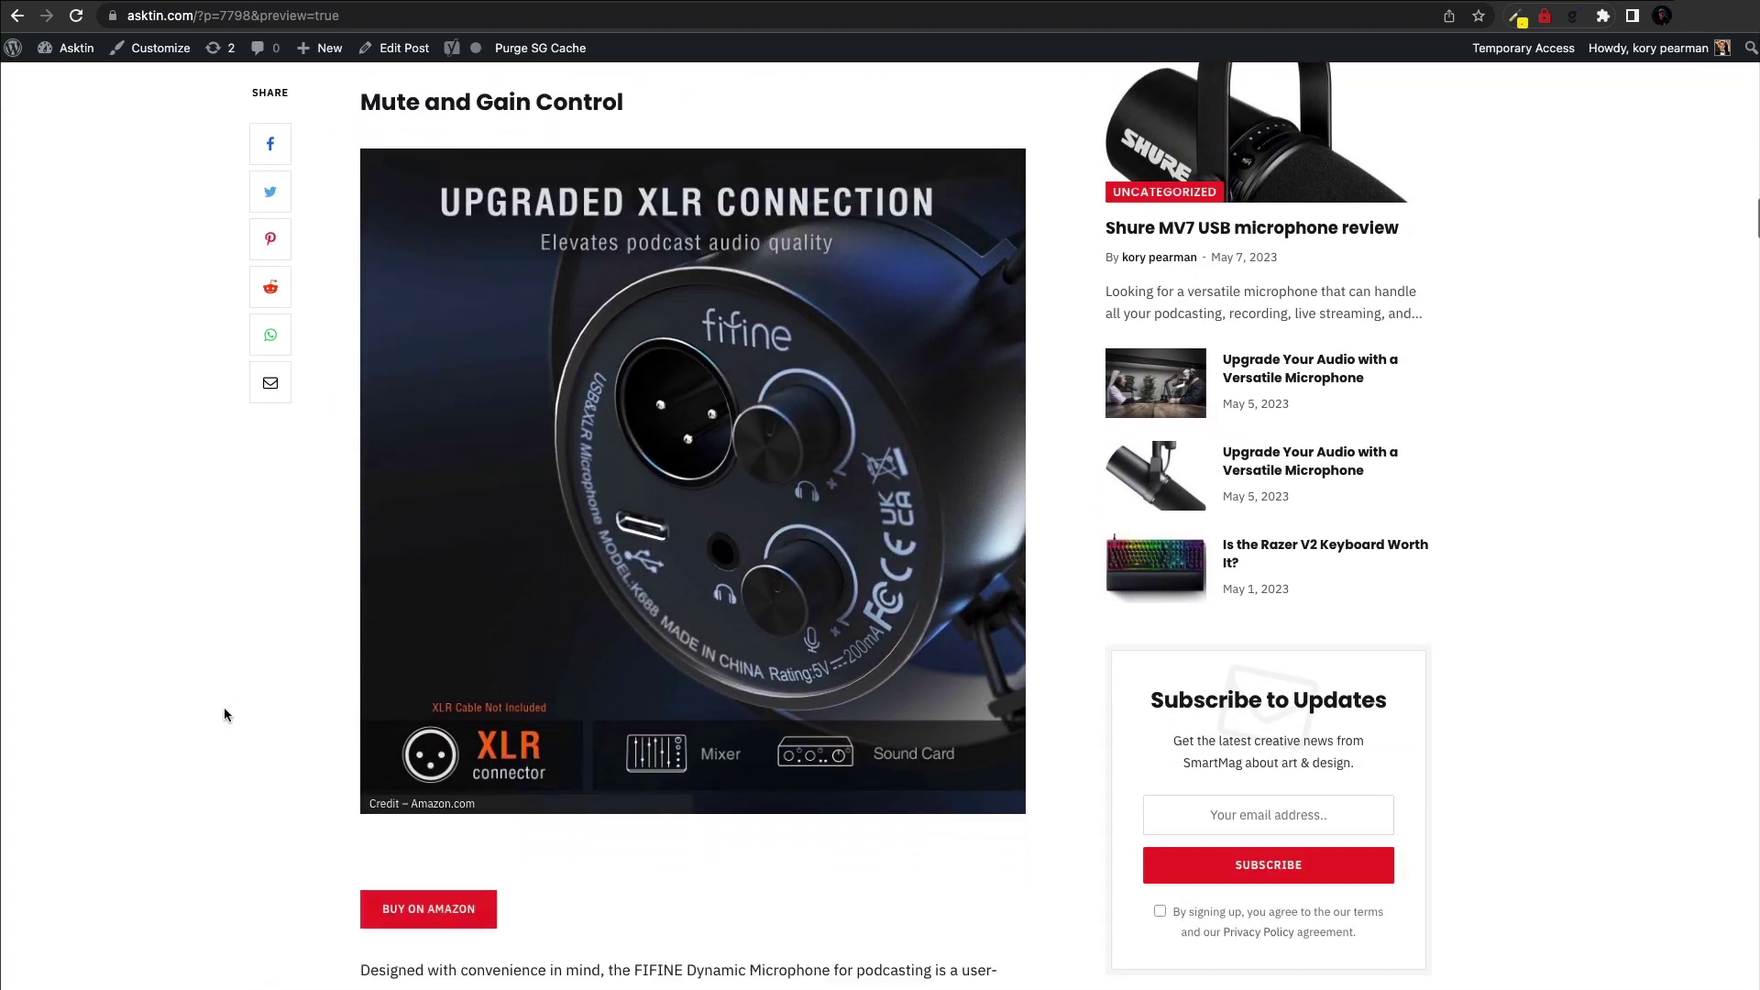
{"action": "scroll", "coordinate": [225, 711], "scroll_direction": "down", "scroll_amount": 5}
{"action": "scroll", "coordinate": [223, 710], "scroll_direction": "down", "scroll_amount": 3}
{"action": "scroll", "coordinate": [223, 710], "scroll_direction": "down", "scroll_amount": 2}
{"action": "scroll", "coordinate": [224, 711], "scroll_direction": "down", "scroll_amount": 4}
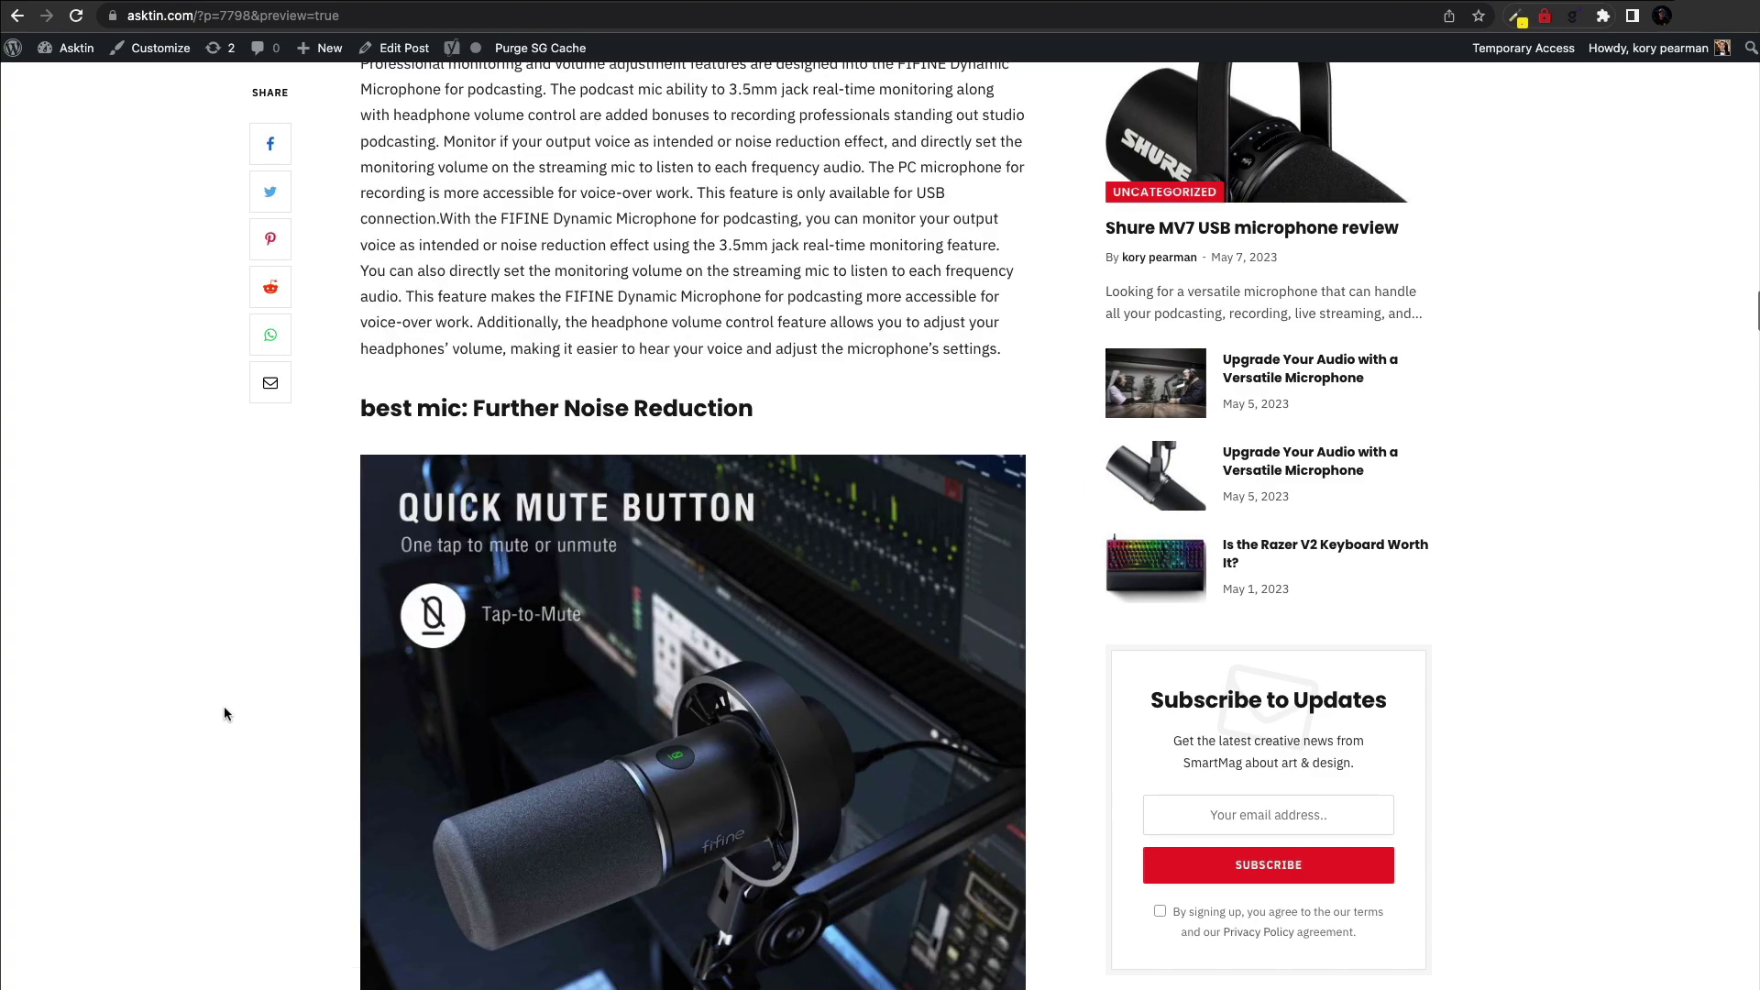
{"action": "scroll", "coordinate": [224, 712], "scroll_direction": "down", "scroll_amount": 5}
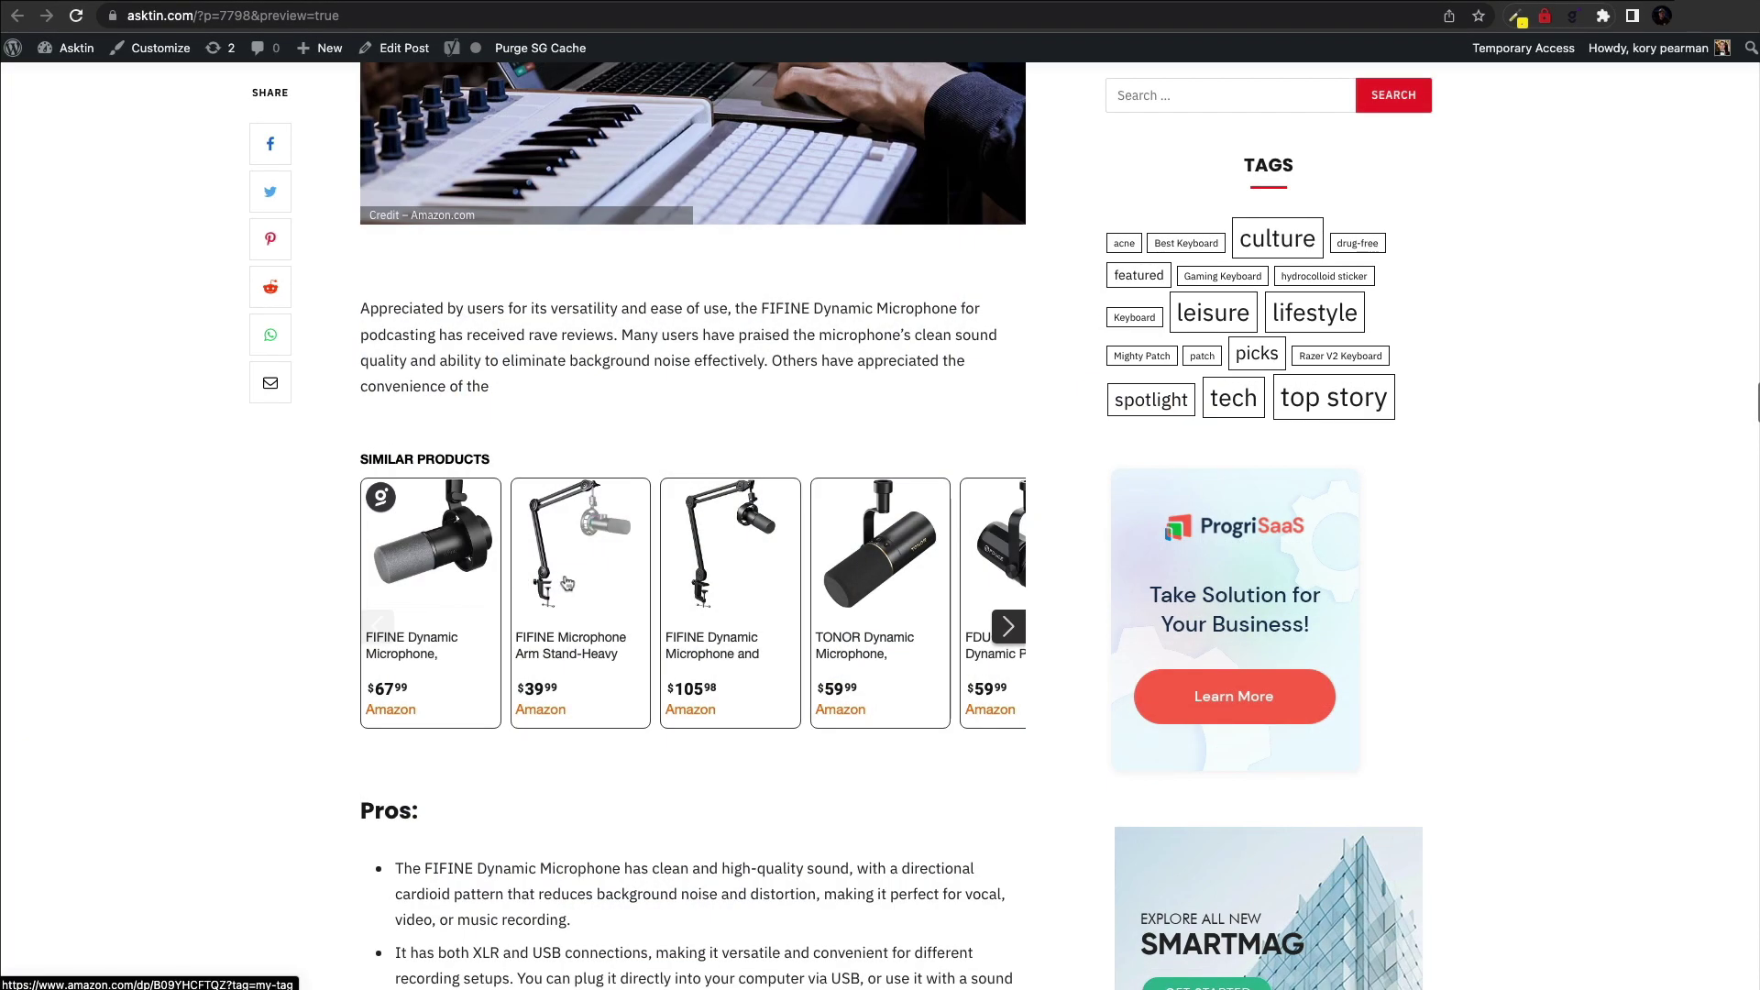
{"action": "left_click", "coordinate": [1010, 641]}
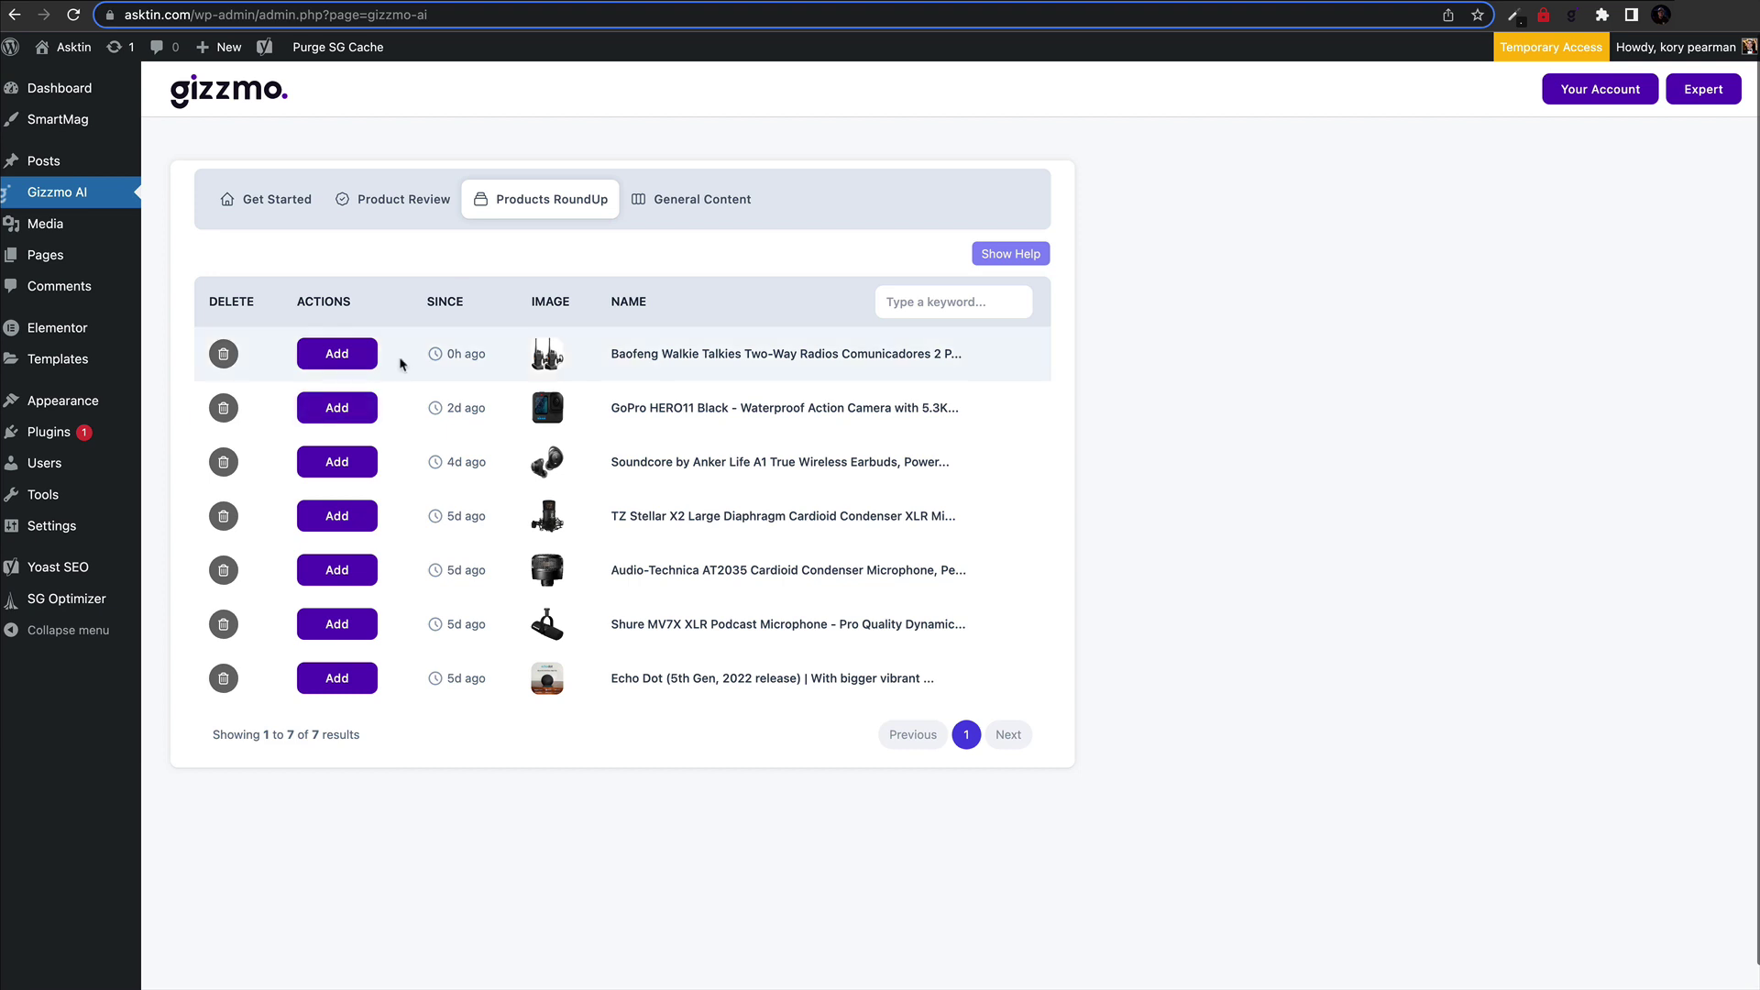
Step: Add the Baofeng walkie-talkies, GoPro HERO11 and Soundcore earbuds to the roundup
{"action": "left_click", "coordinate": [344, 360]}
{"action": "left_click", "coordinate": [347, 410]}
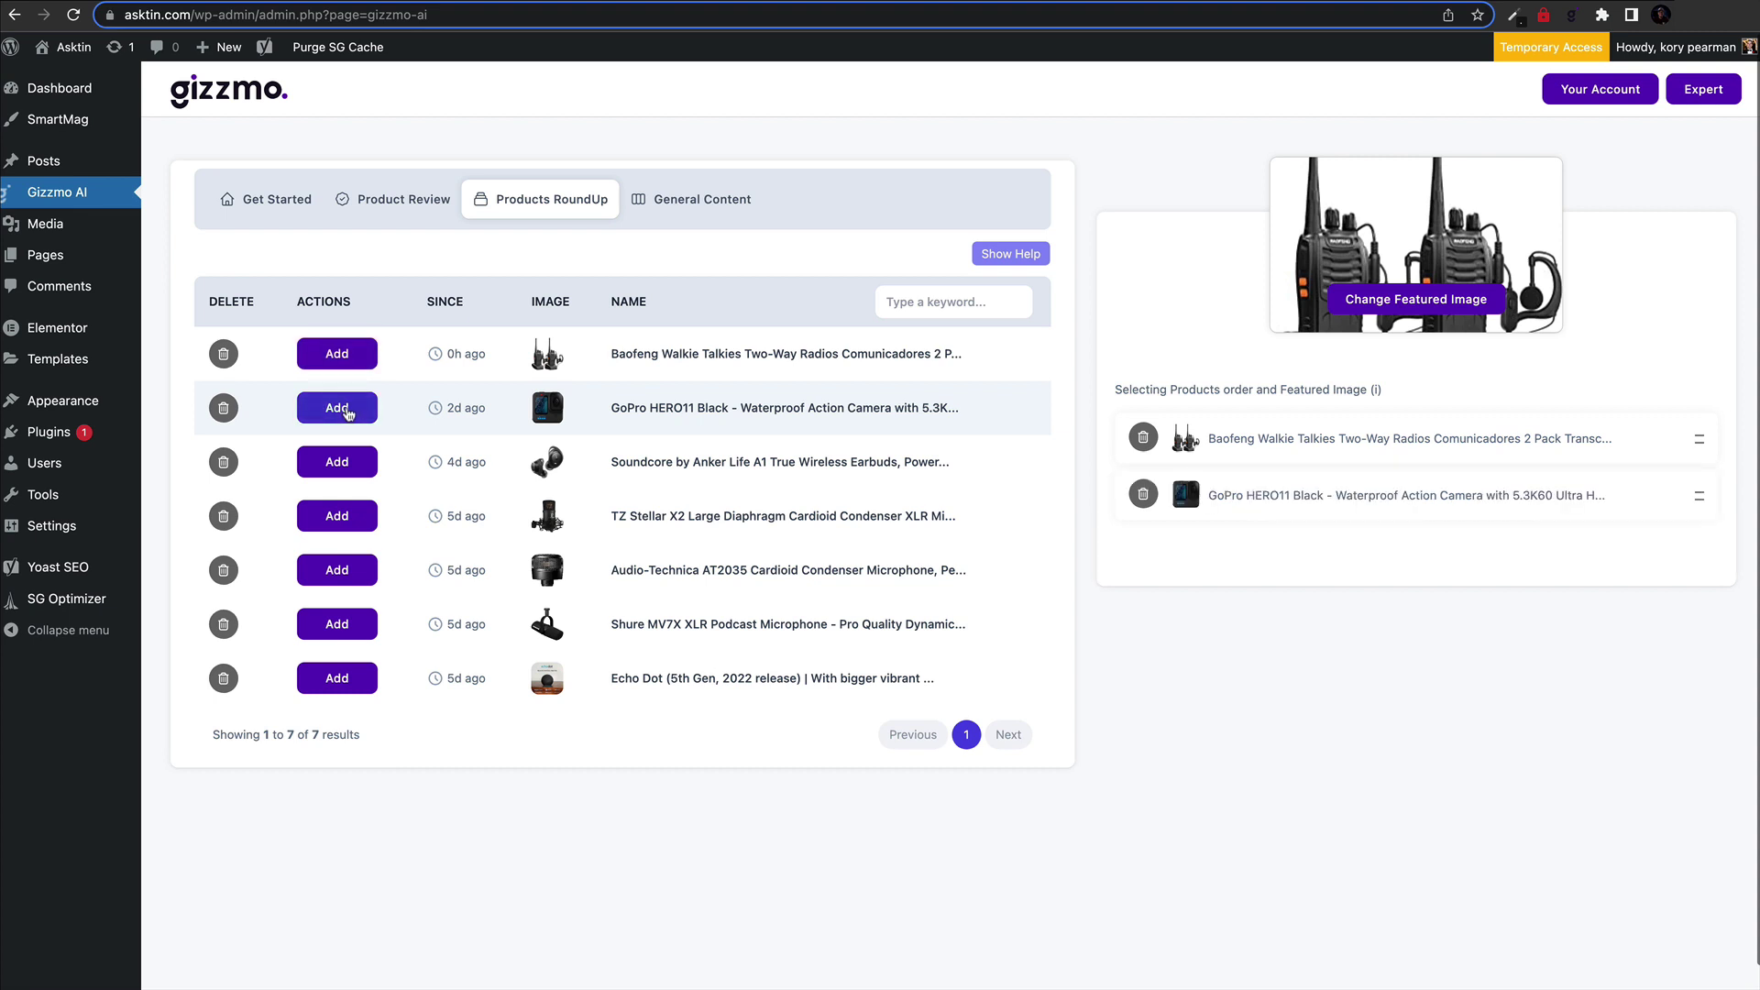
{"action": "left_click", "coordinate": [350, 464]}
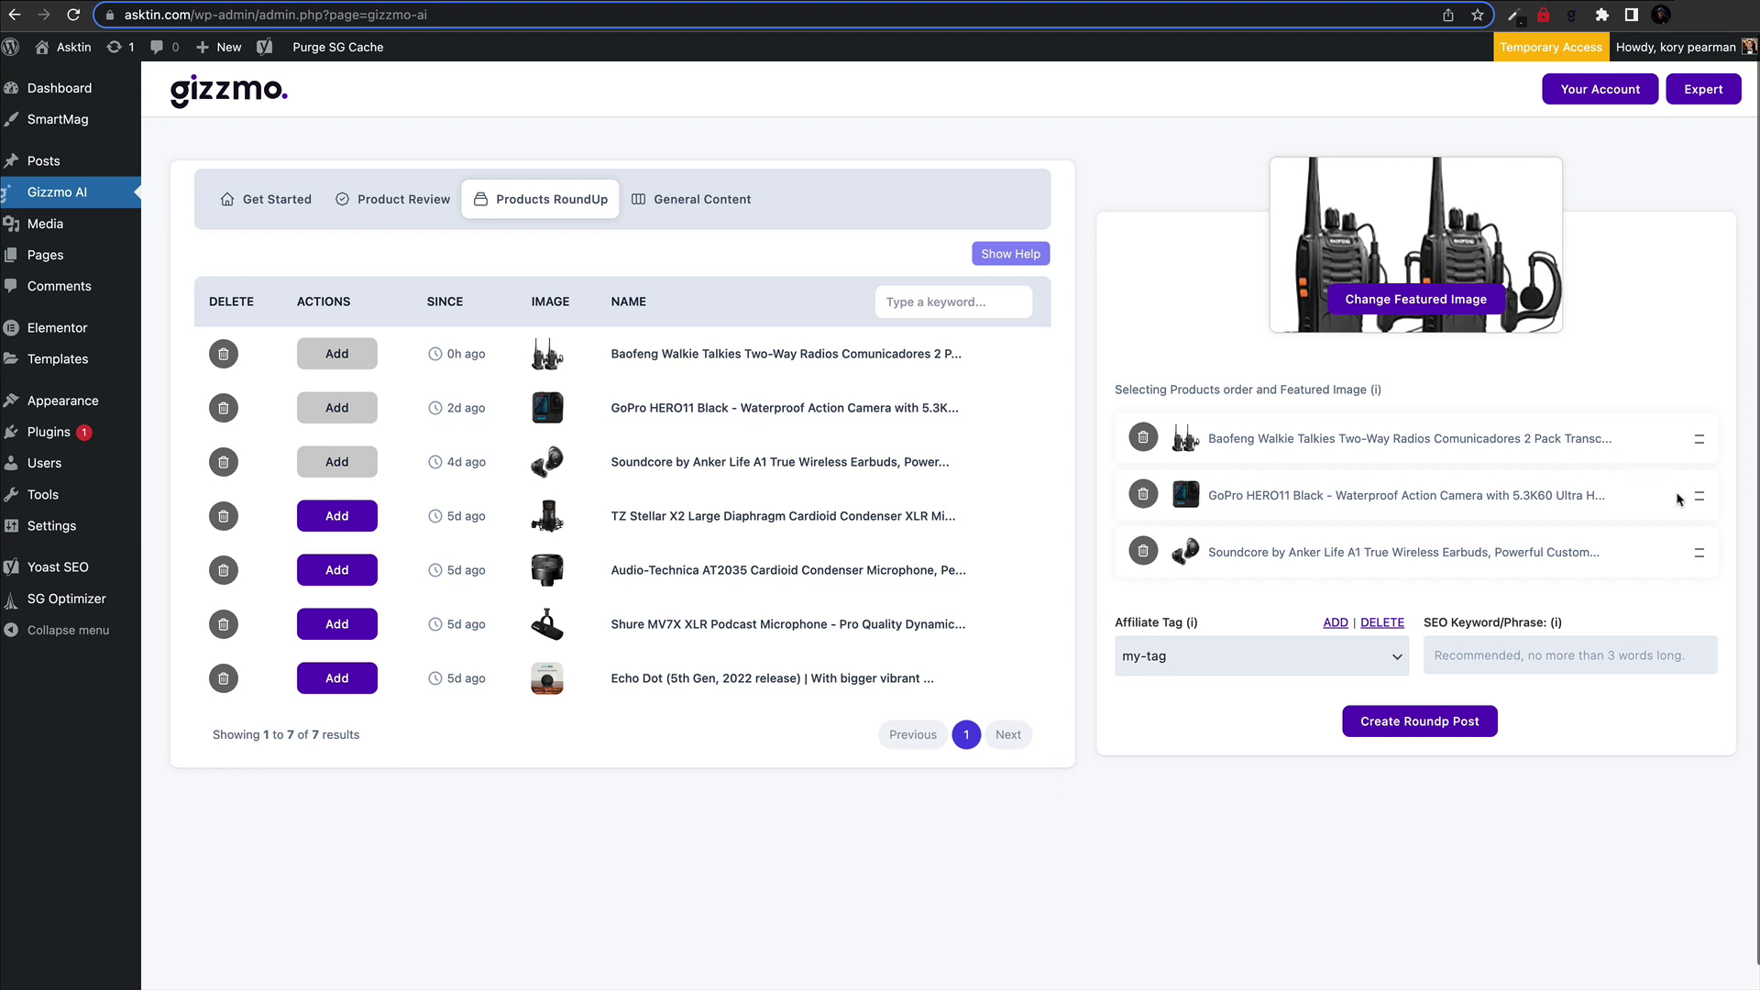
Step: Put GoPro after Soundcore, use the close-up featured image and my-tag, and create with keyword 'best tech'
{"action": "left_click_drag", "start_coordinate": [1692, 505], "coordinate": [1689, 557]}
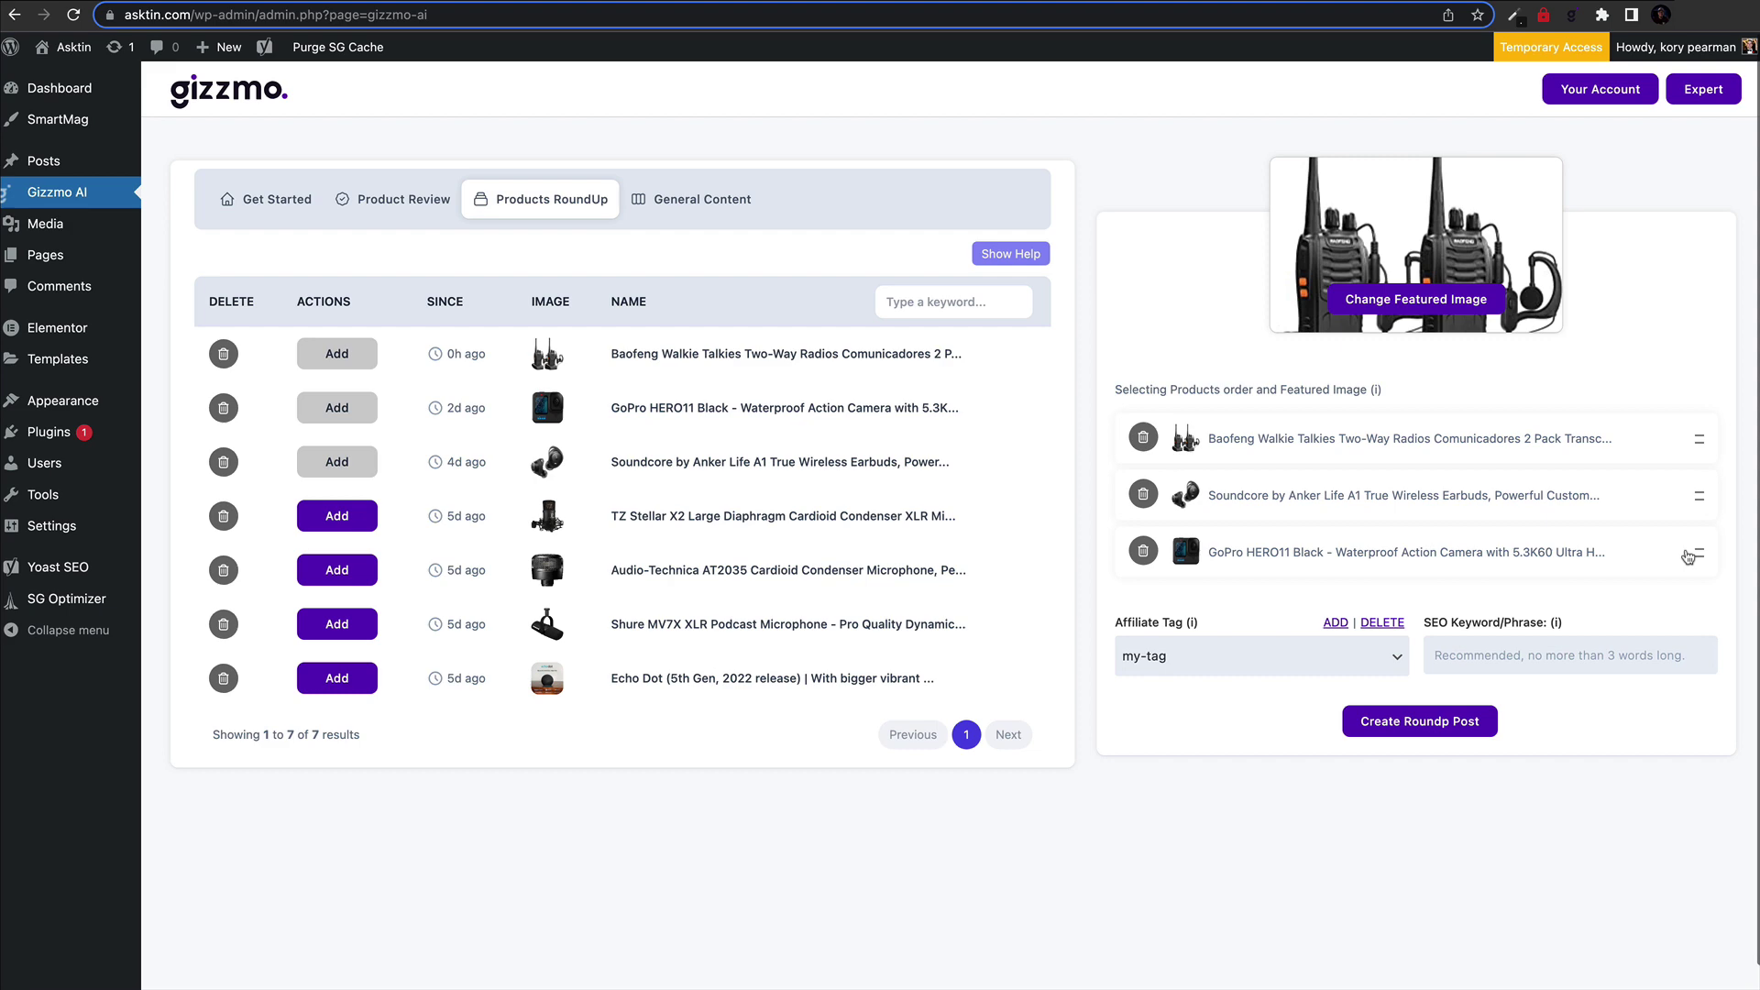
{"action": "left_click", "coordinate": [1420, 303]}
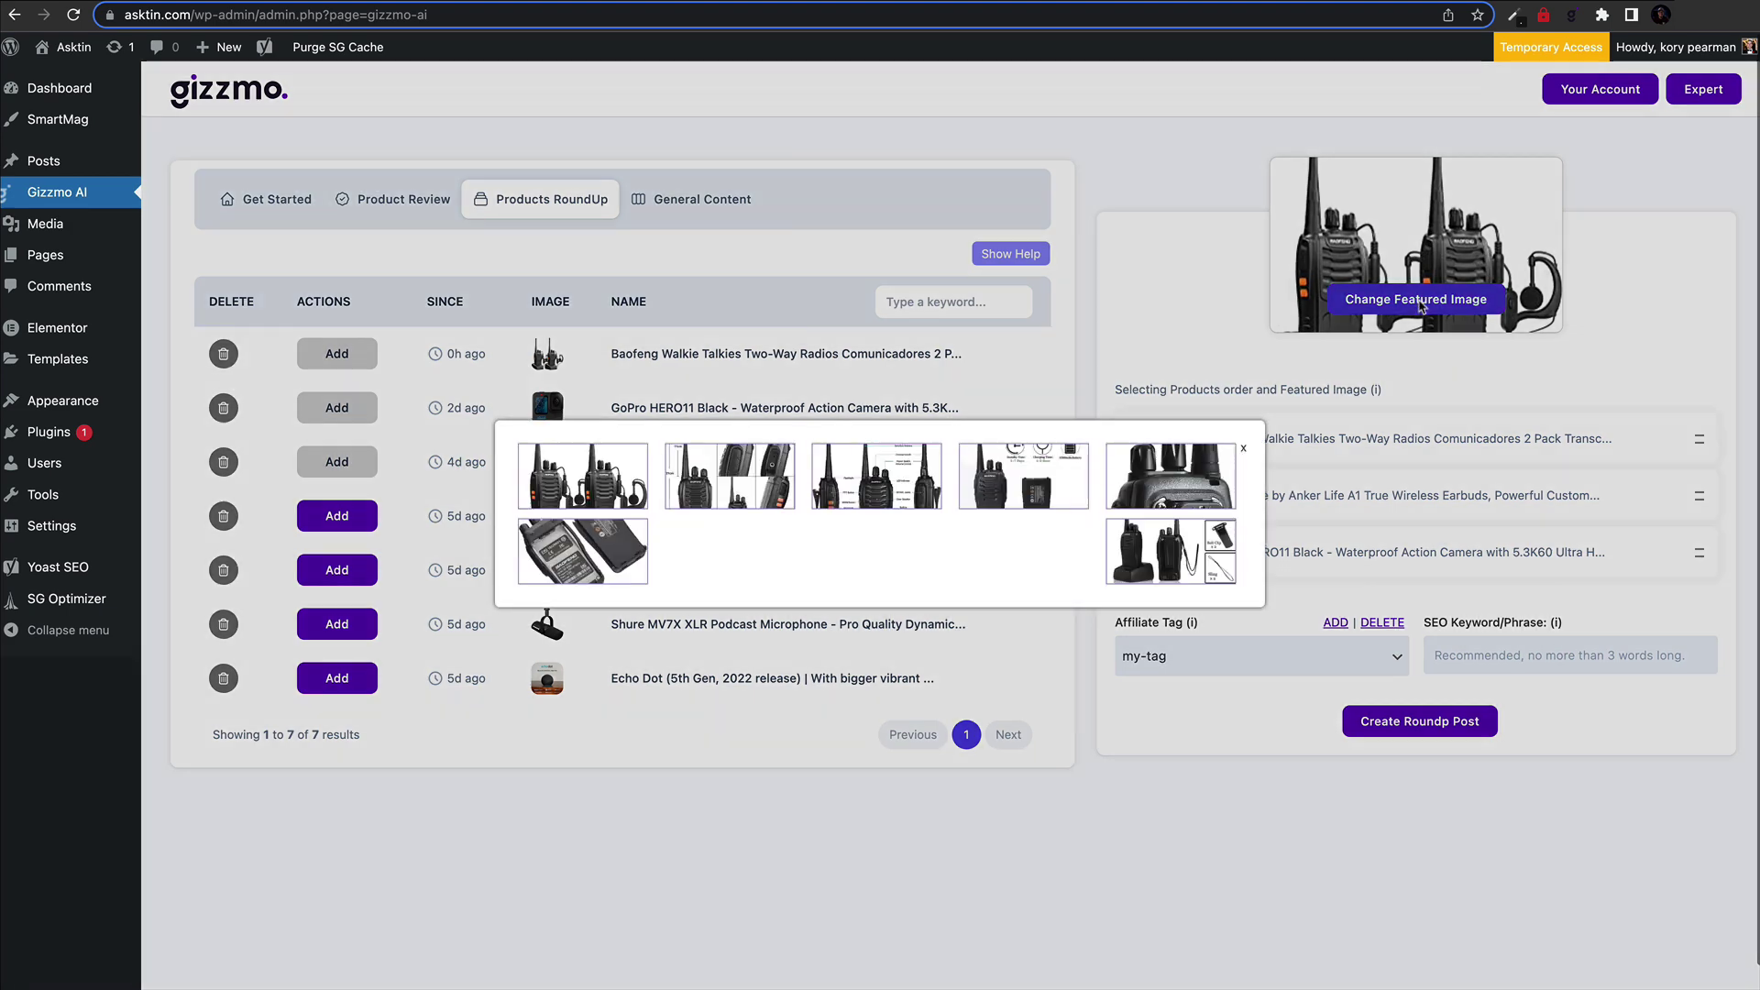
{"action": "left_click", "coordinate": [1186, 491]}
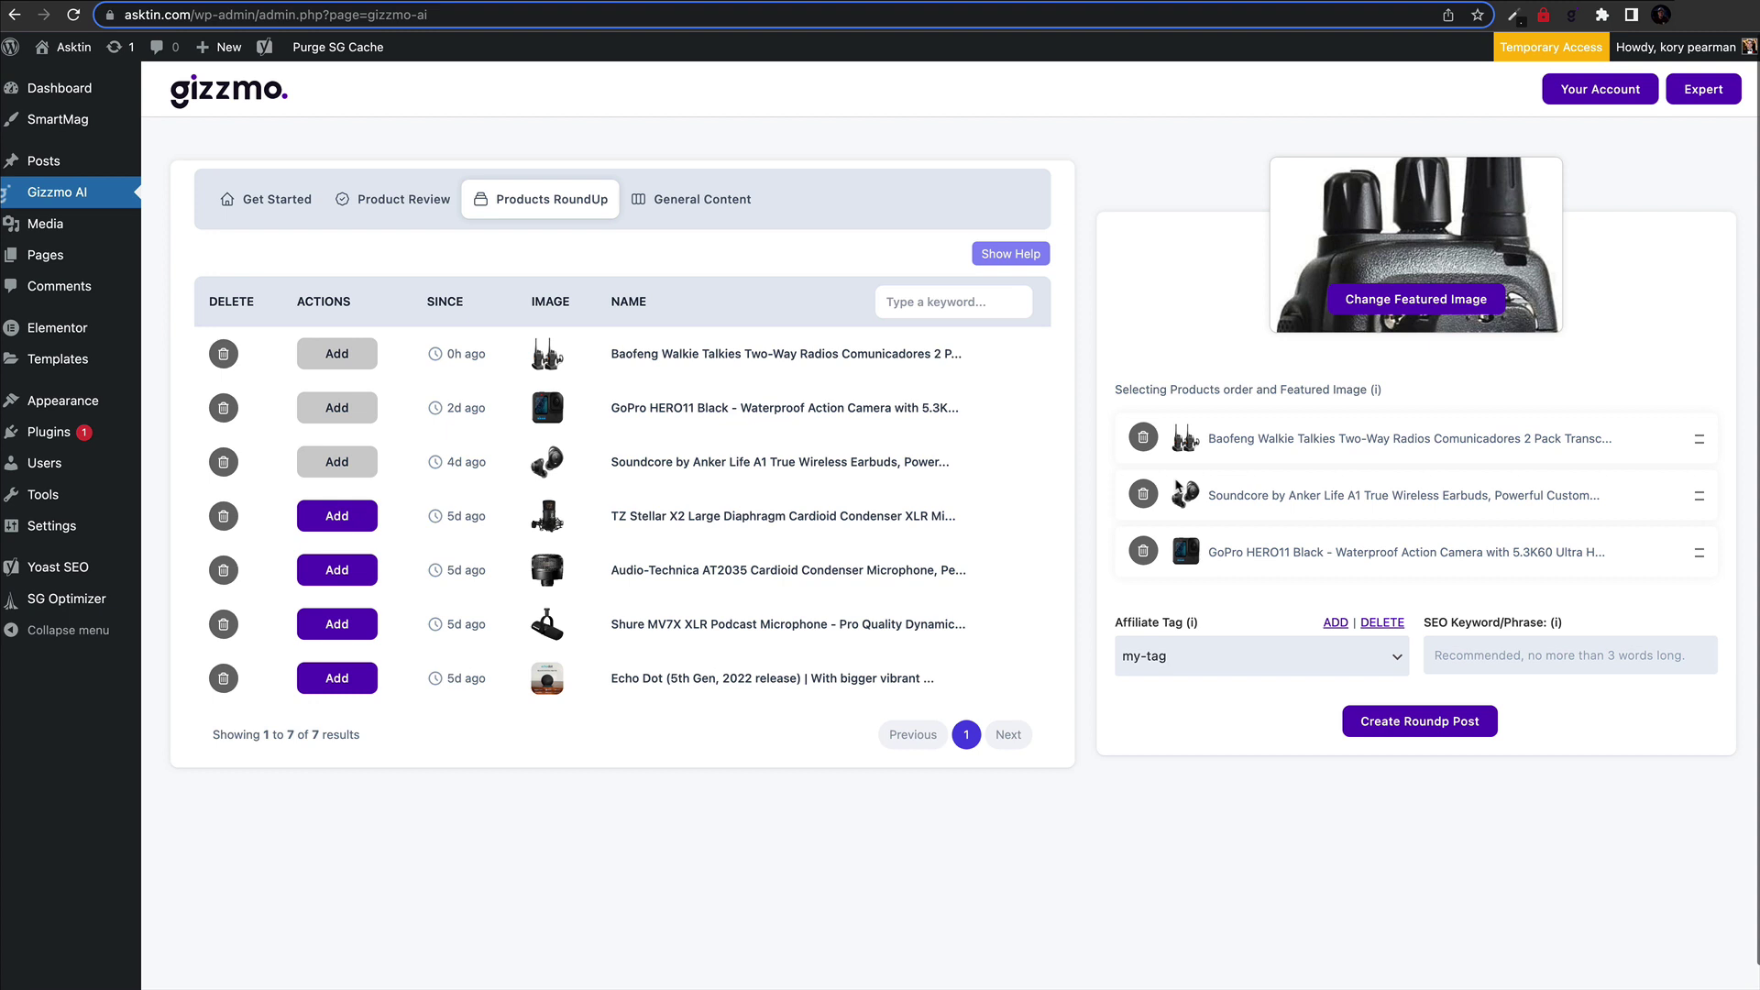
{"action": "left_click", "coordinate": [1355, 651]}
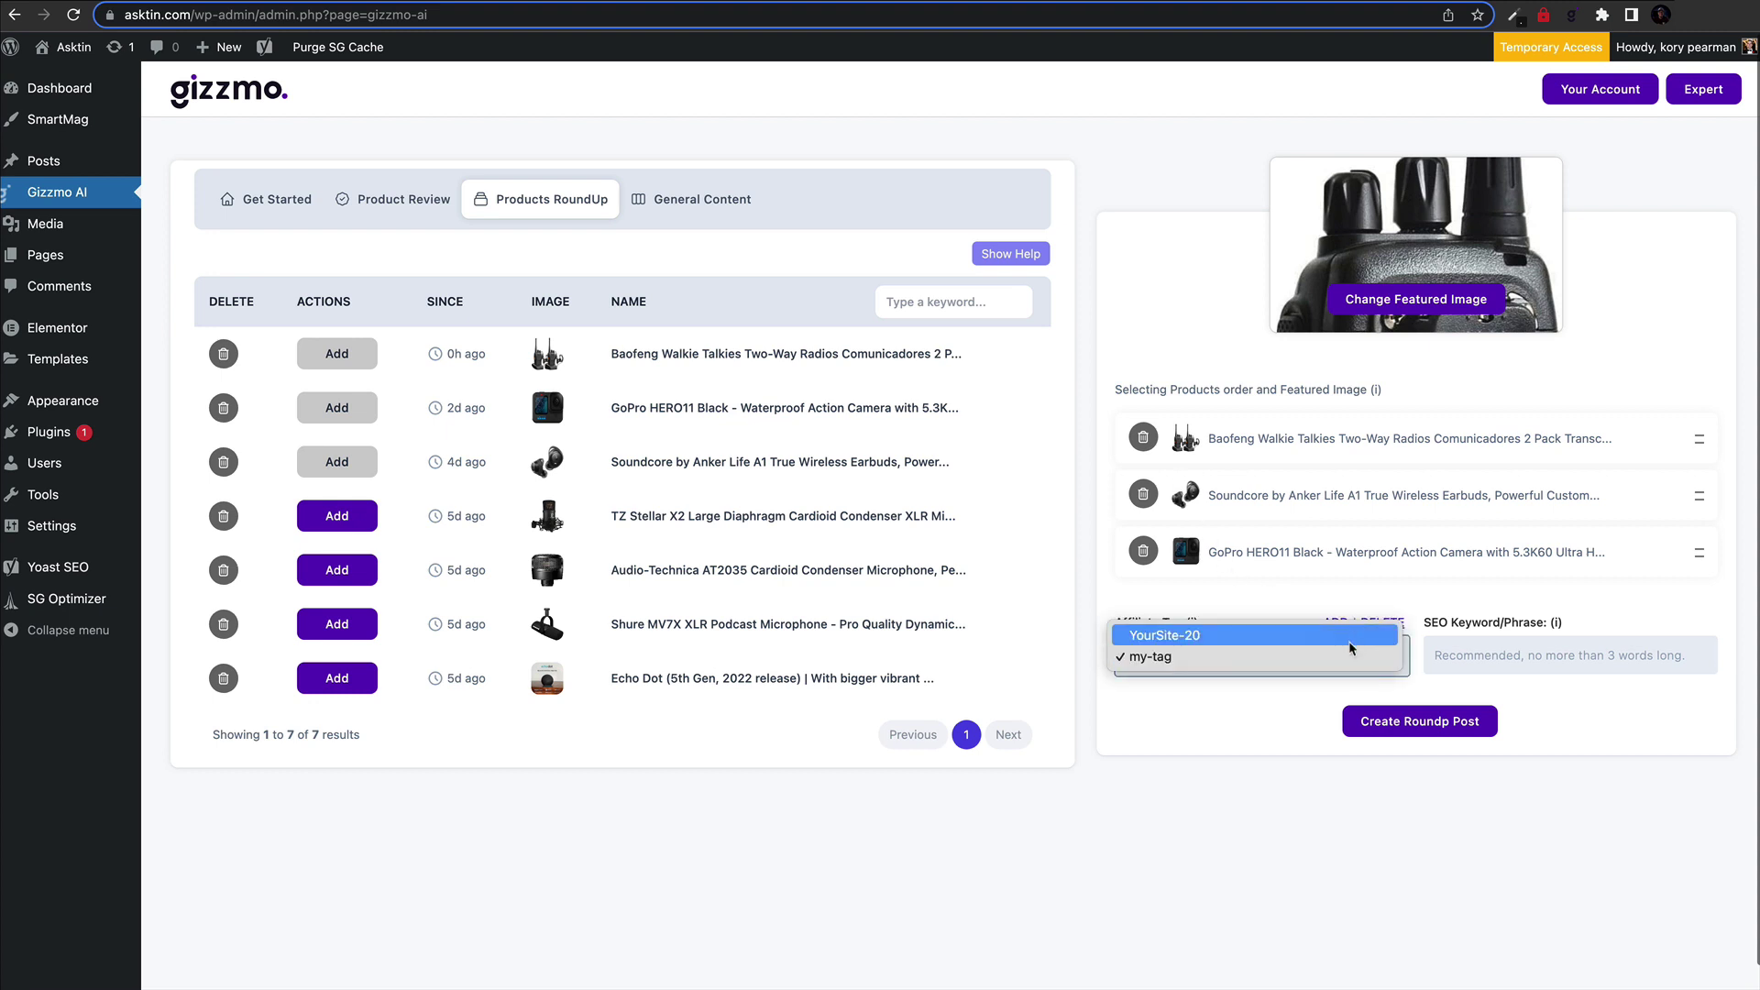
{"action": "left_click", "coordinate": [1462, 659]}
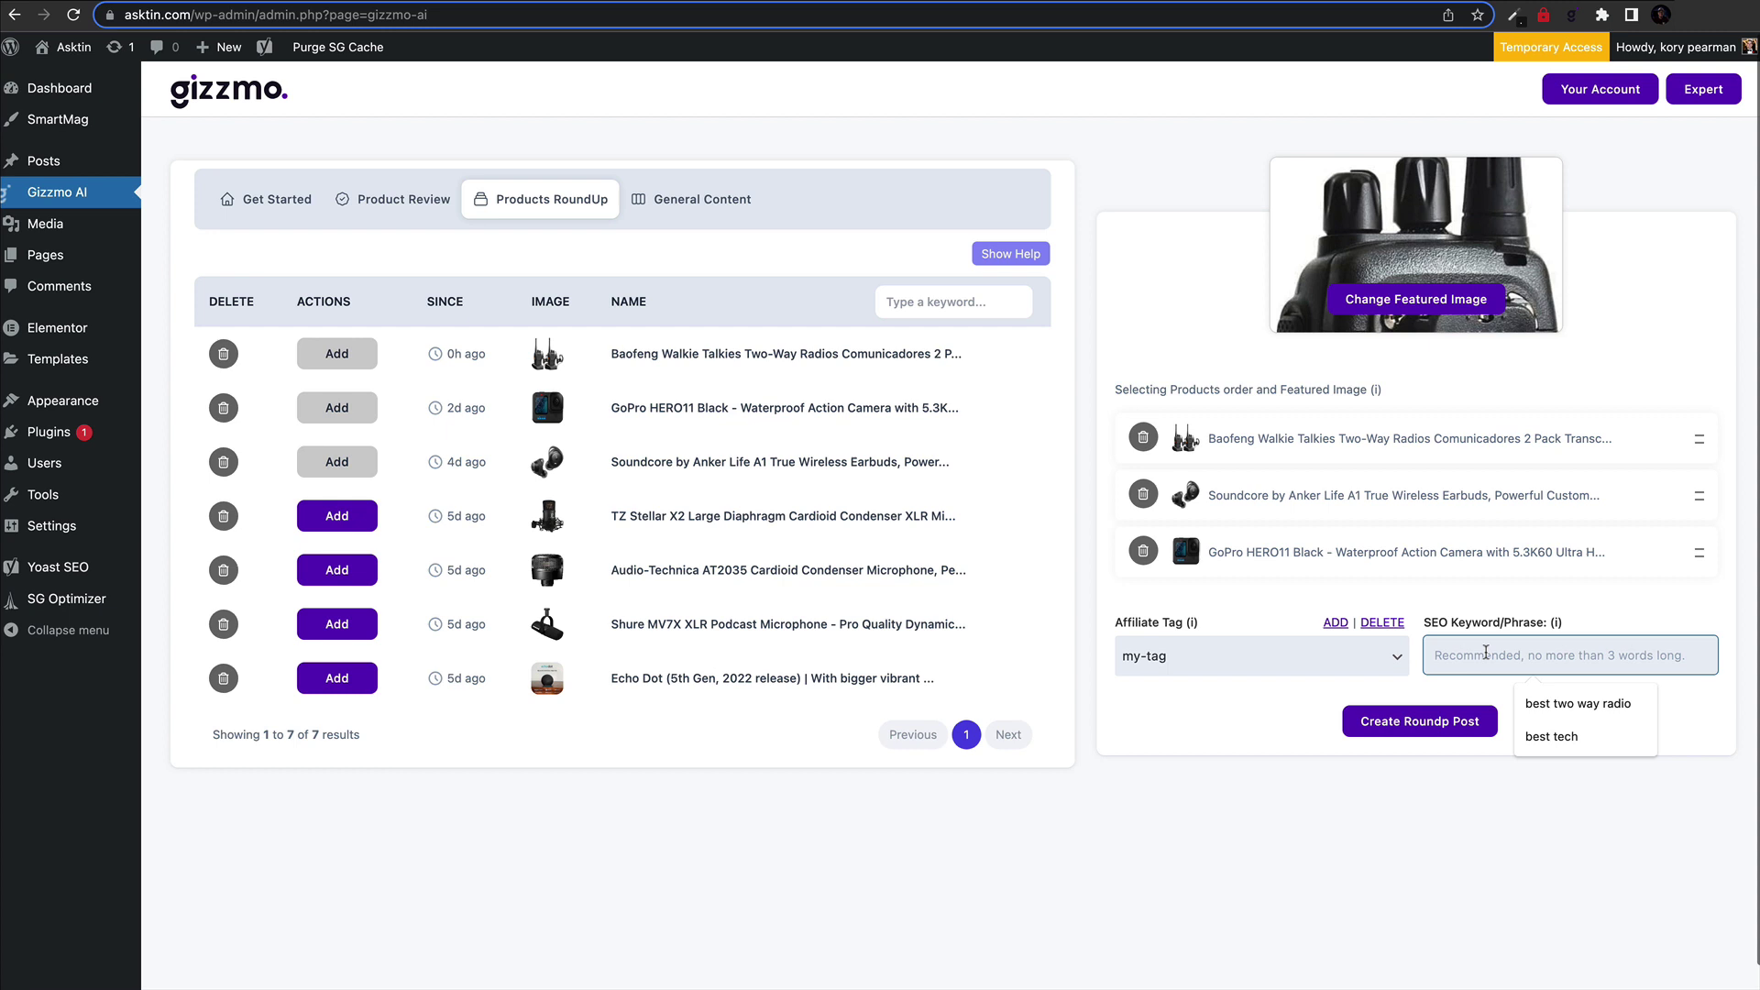
{"action": "type", "text": "best tech"}
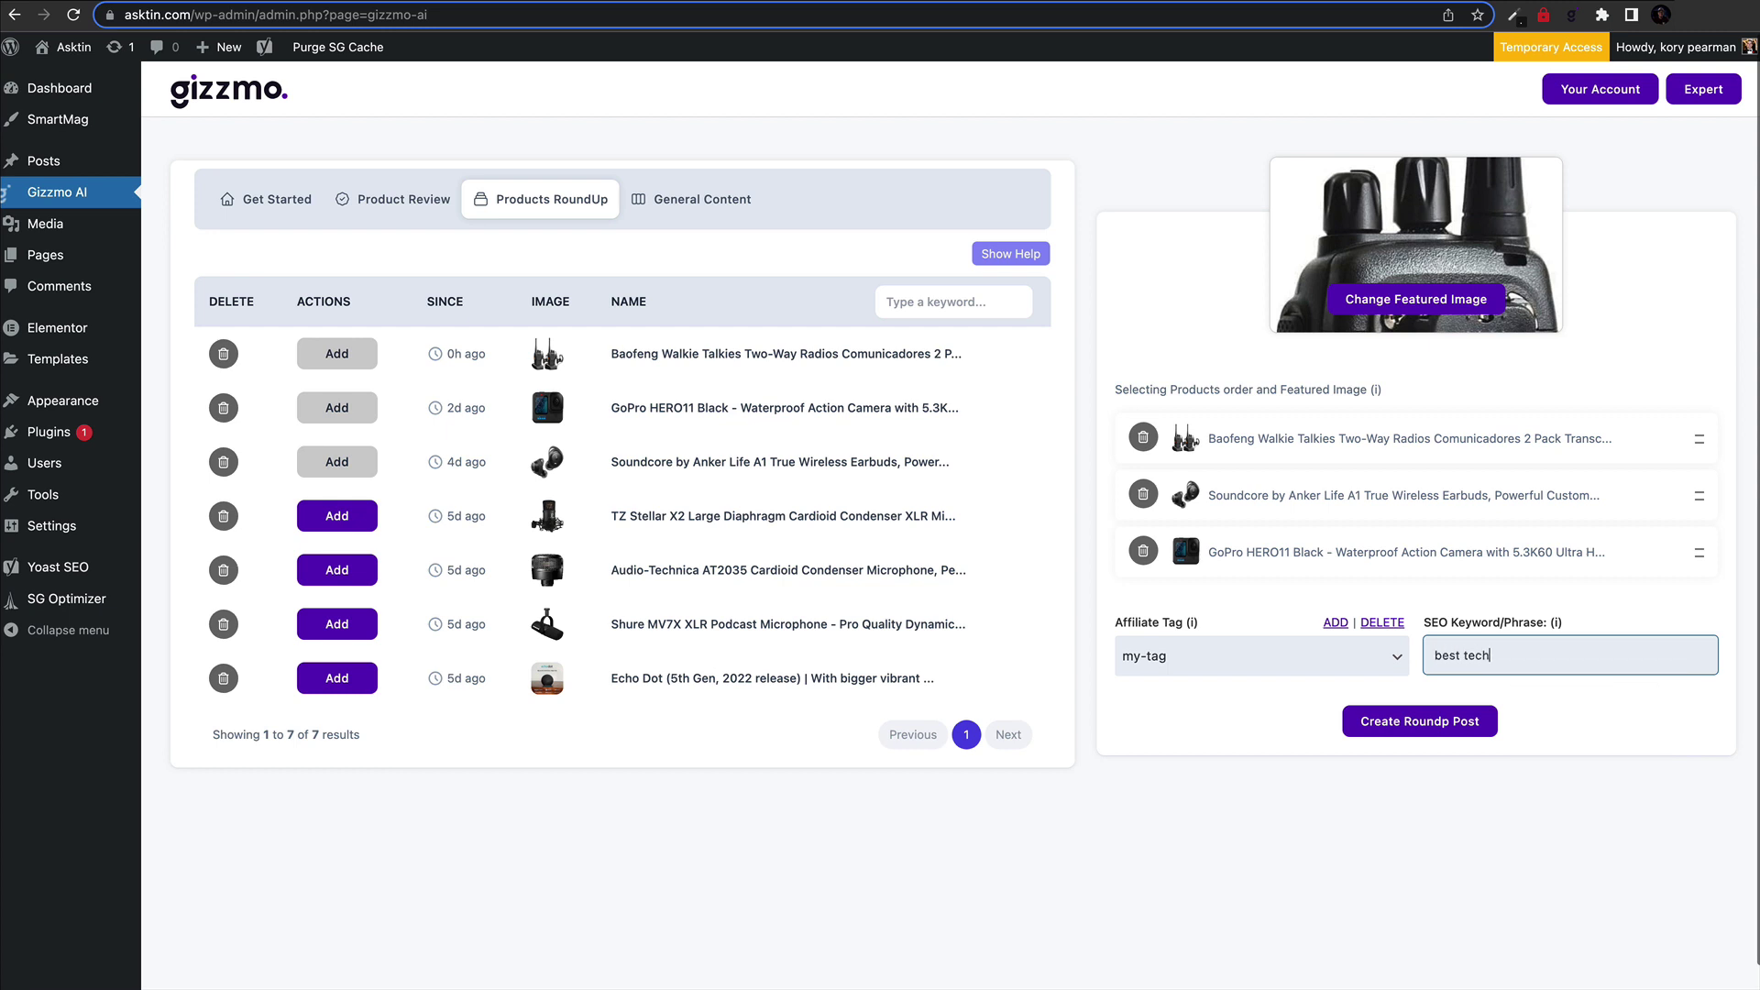
{"action": "left_click", "coordinate": [1436, 732]}
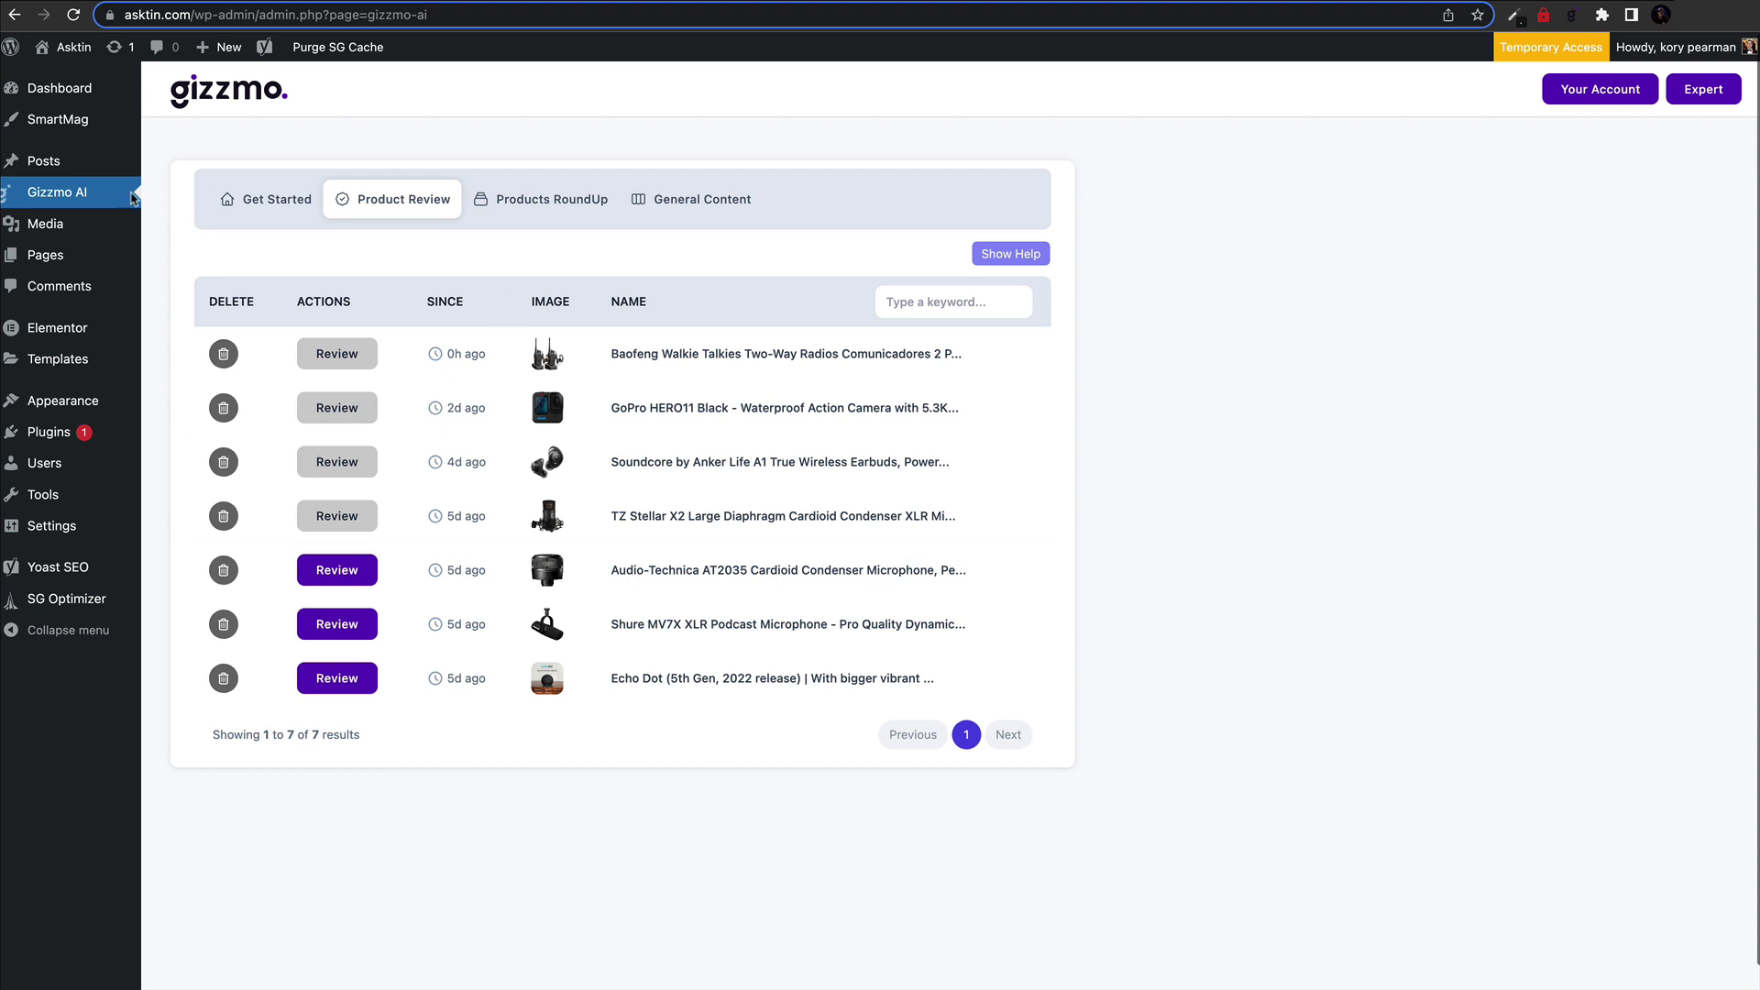
Step: Preview the Best Tech Products Roundup draft and scroll through its product sections
{"action": "left_click", "coordinate": [56, 169]}
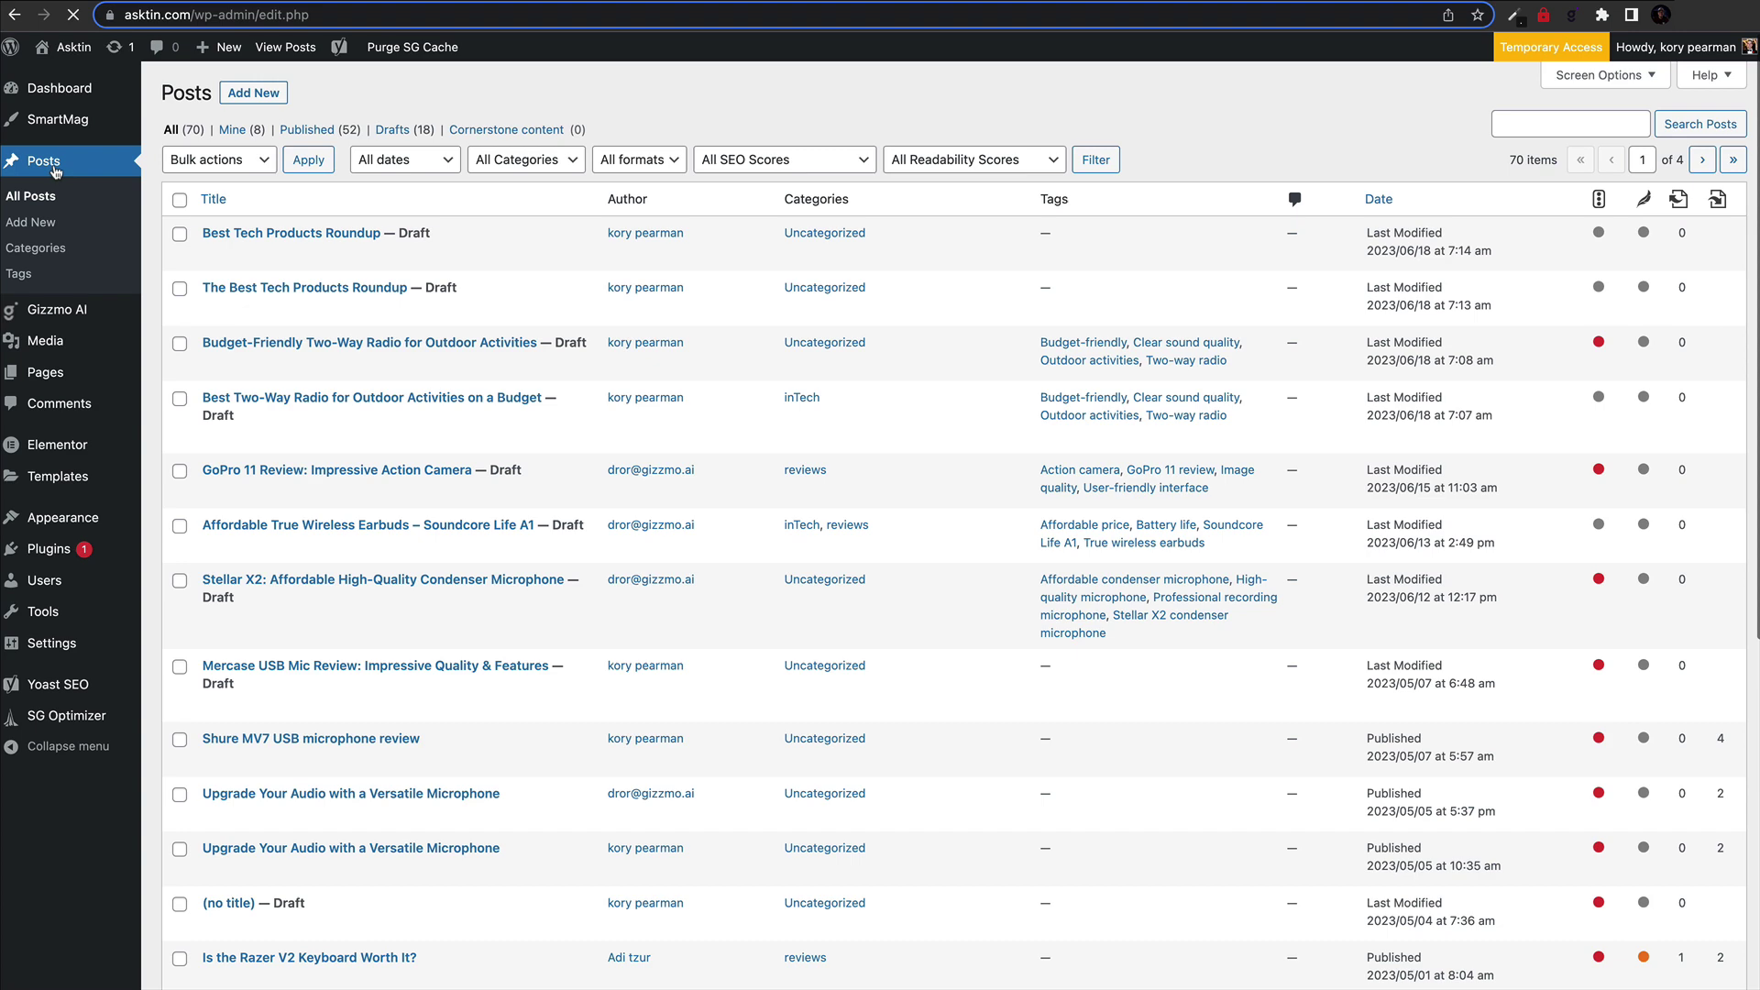
{"action": "scroll", "coordinate": [223, 554], "scroll_direction": "down", "scroll_amount": 1}
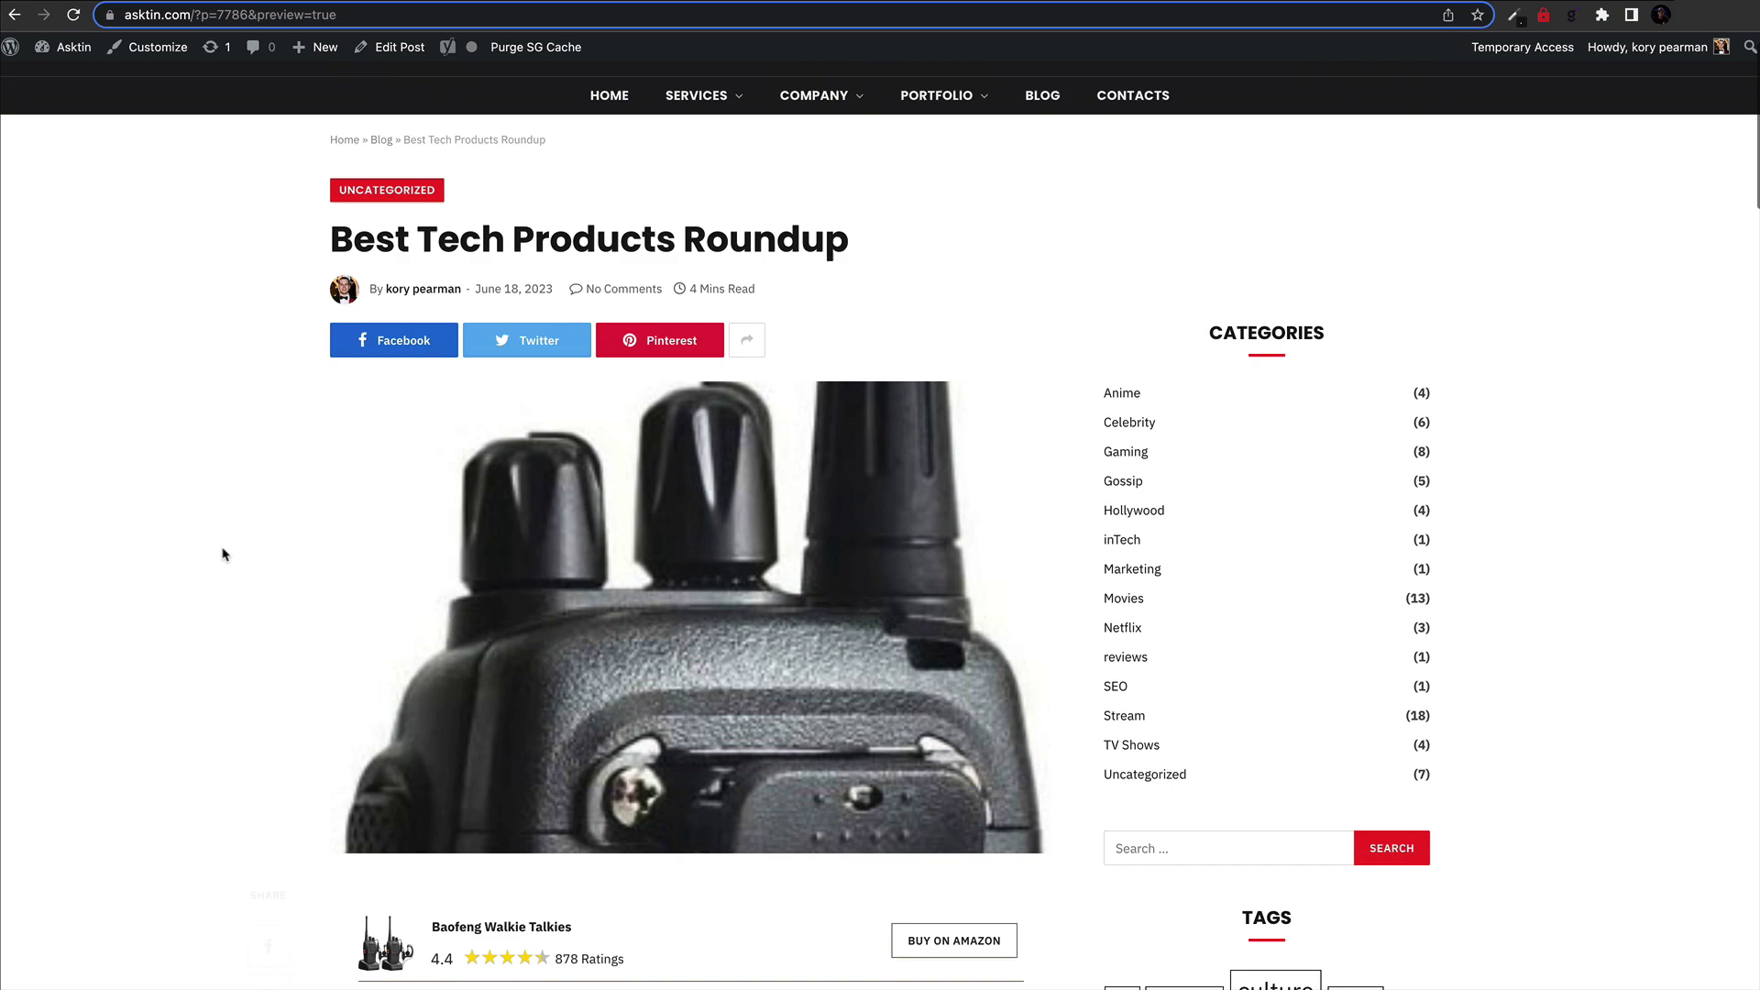
{"action": "scroll", "coordinate": [223, 554], "scroll_direction": "down", "scroll_amount": 10}
{"action": "scroll", "coordinate": [223, 554], "scroll_direction": "down", "scroll_amount": 1}
{"action": "scroll", "coordinate": [223, 554], "scroll_direction": "down", "scroll_amount": 3}
{"action": "scroll", "coordinate": [223, 554], "scroll_direction": "down", "scroll_amount": 4}
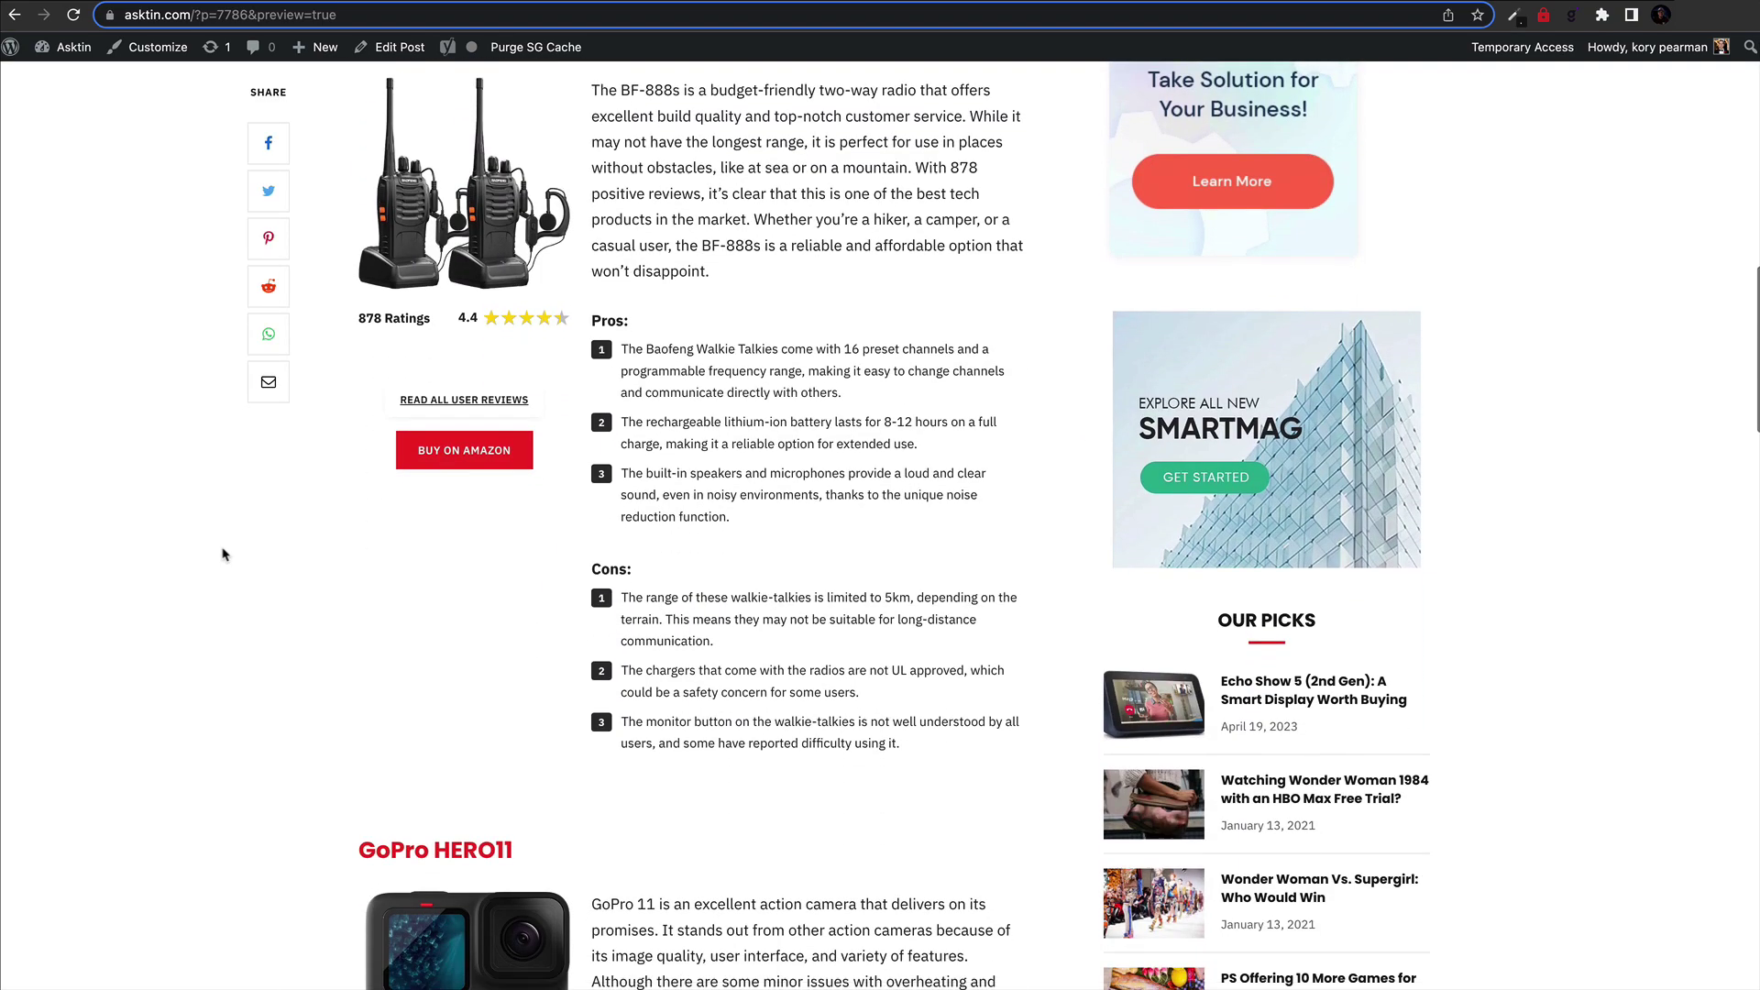
{"action": "scroll", "coordinate": [223, 554], "scroll_direction": "down", "scroll_amount": 5}
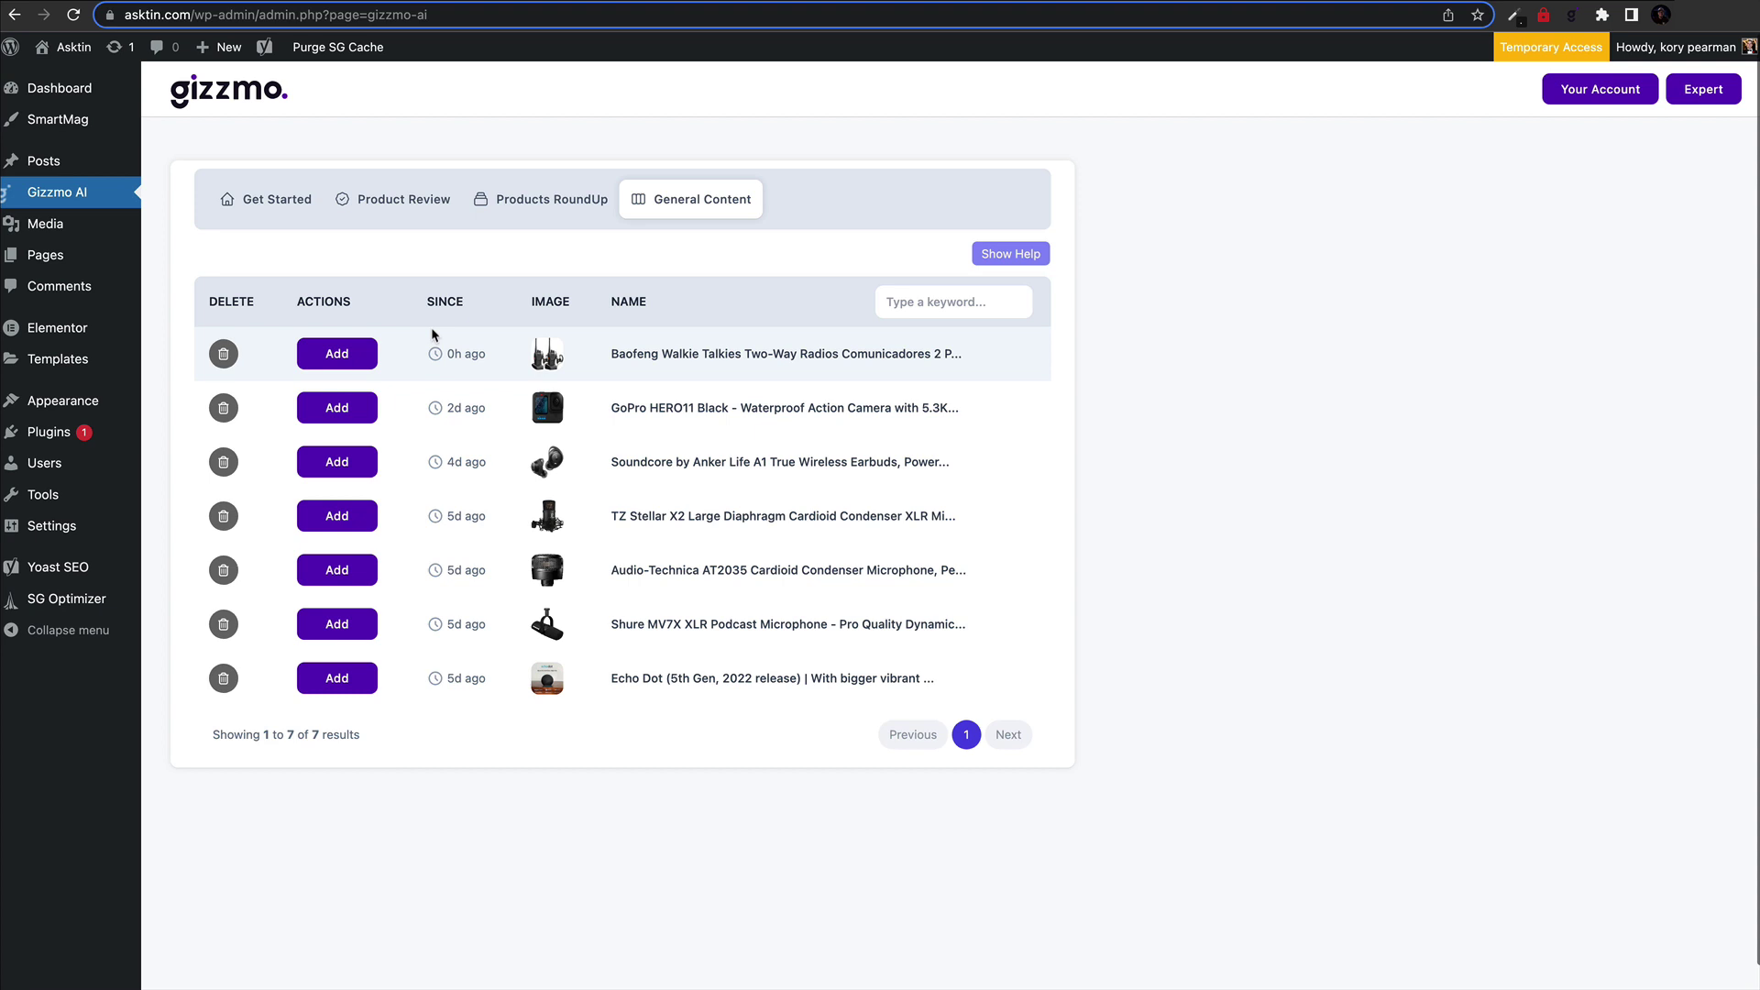
Step: Add the Baofeng walkie-talkies, GoPro HERO11, Soundcore earbuds and TZ Stellar microphone, with GoPro after Soundcore
{"action": "left_click", "coordinate": [337, 354]}
{"action": "left_click", "coordinate": [337, 408]}
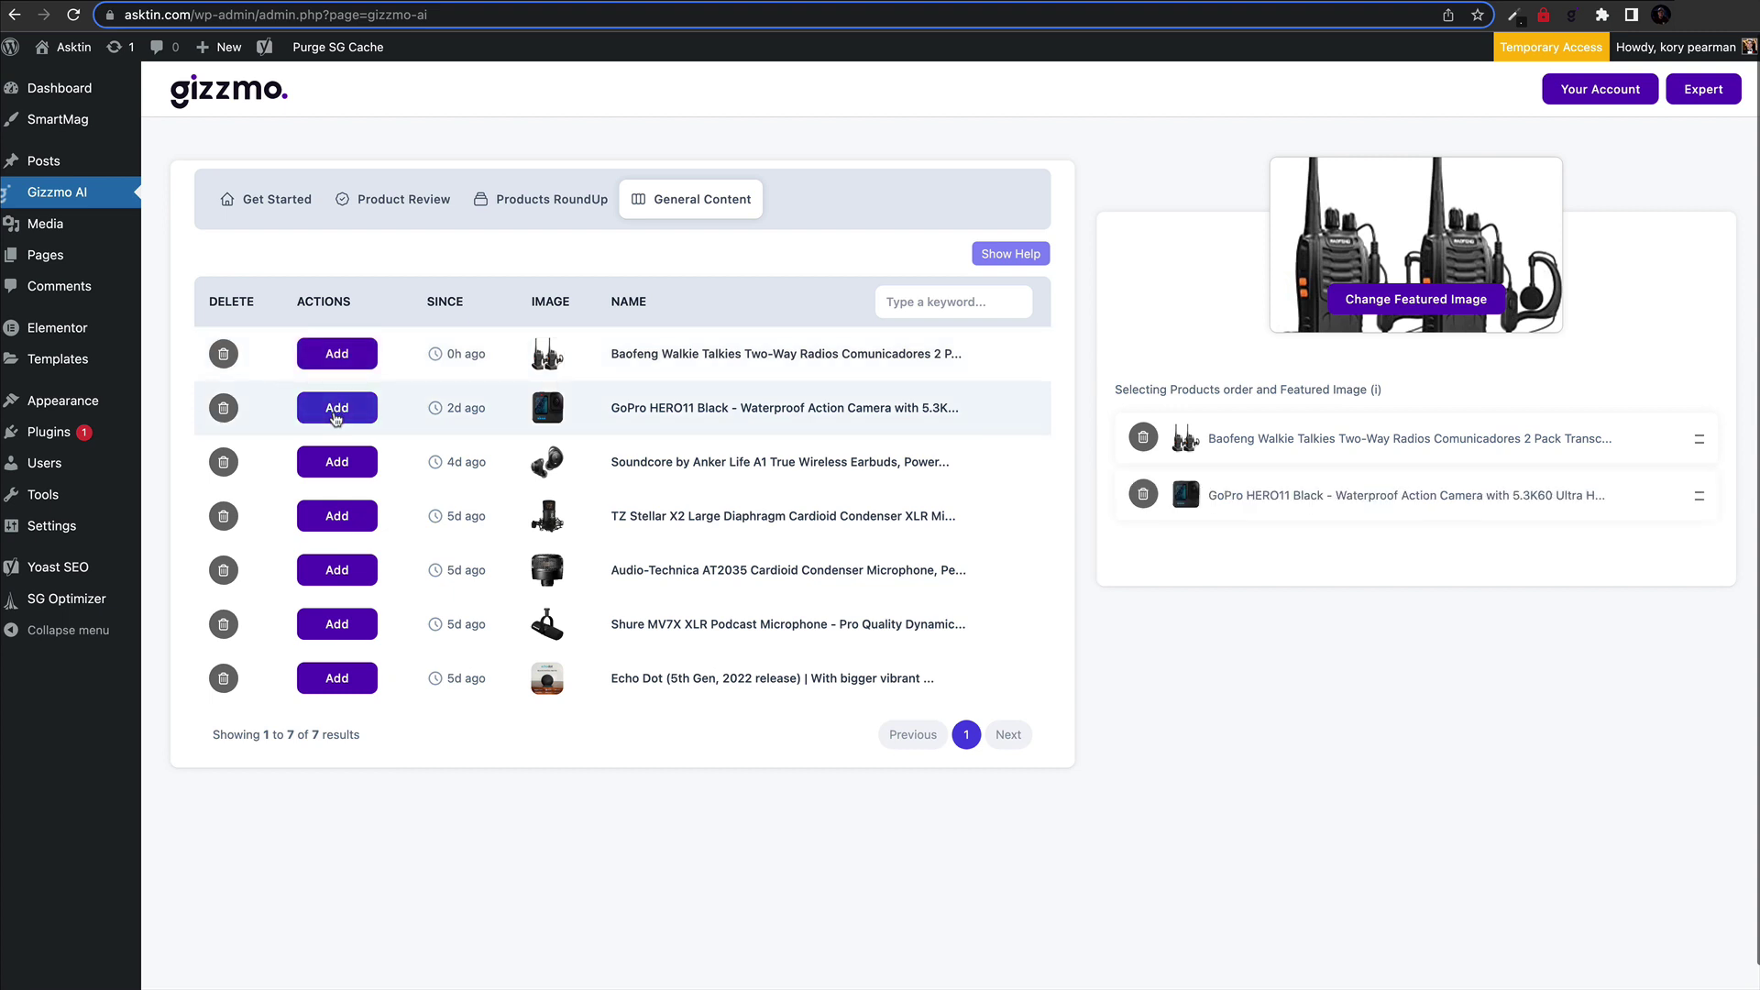
{"action": "left_click", "coordinate": [337, 461]}
{"action": "left_click", "coordinate": [338, 516]}
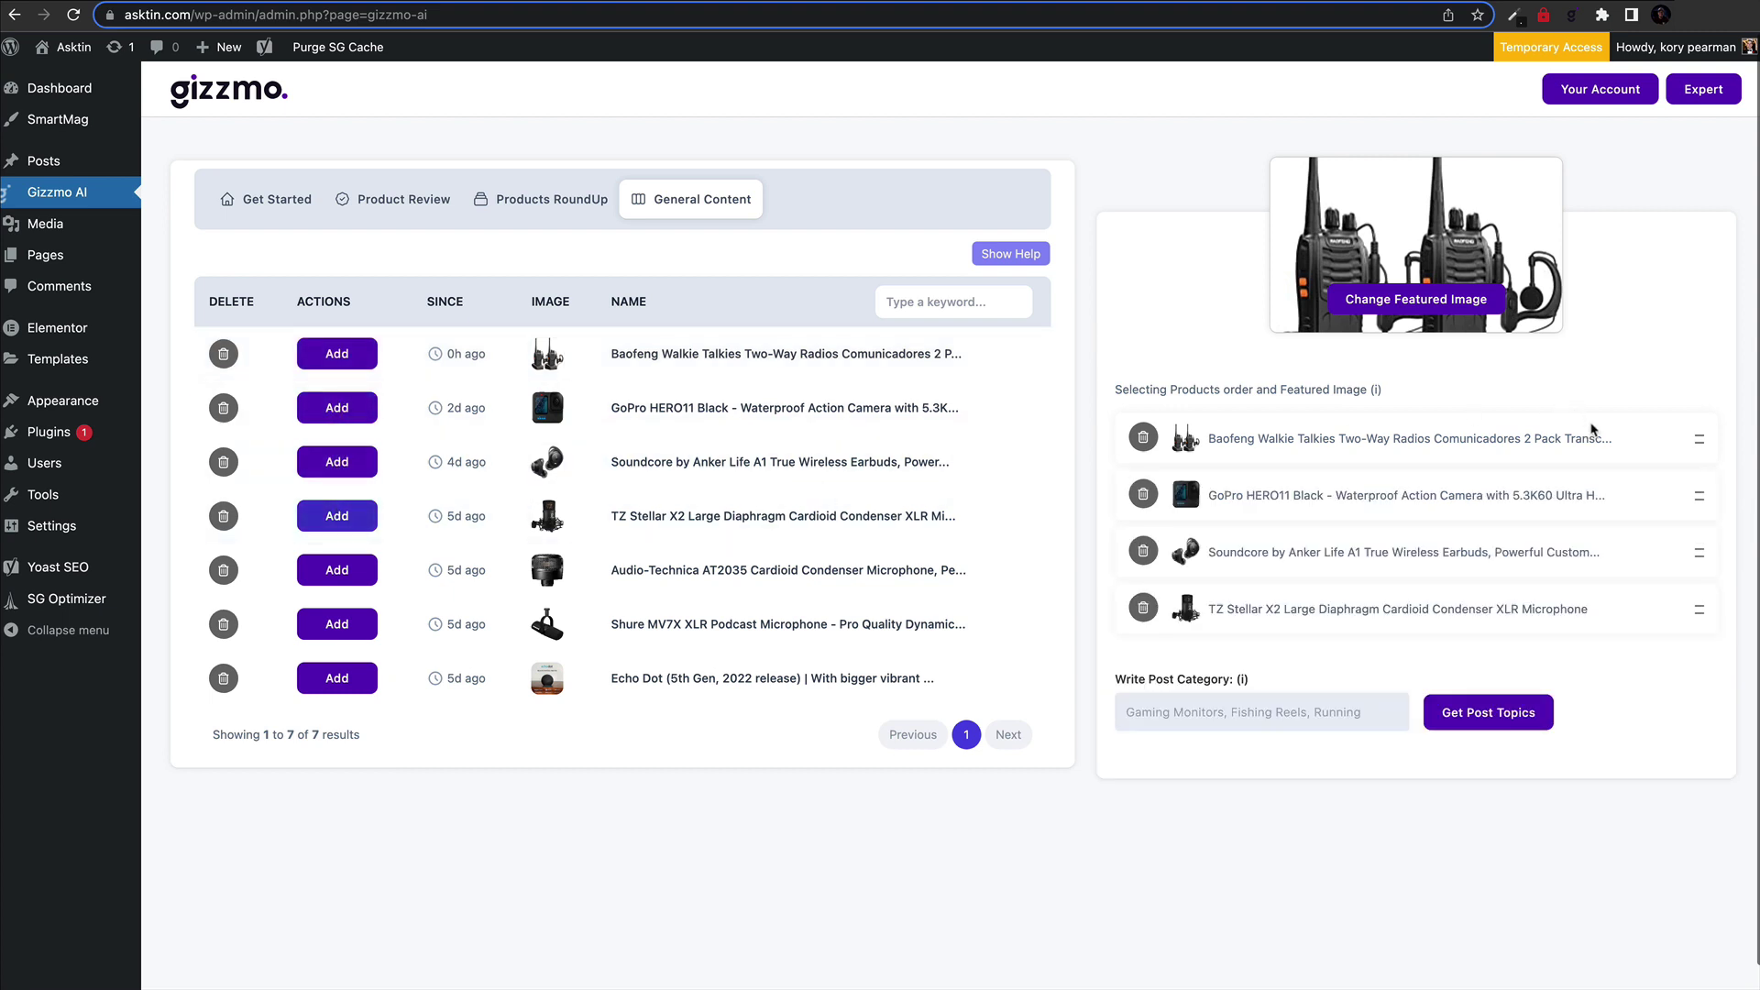
{"action": "left_click_drag", "start_coordinate": [1696, 498], "coordinate": [1699, 553]}
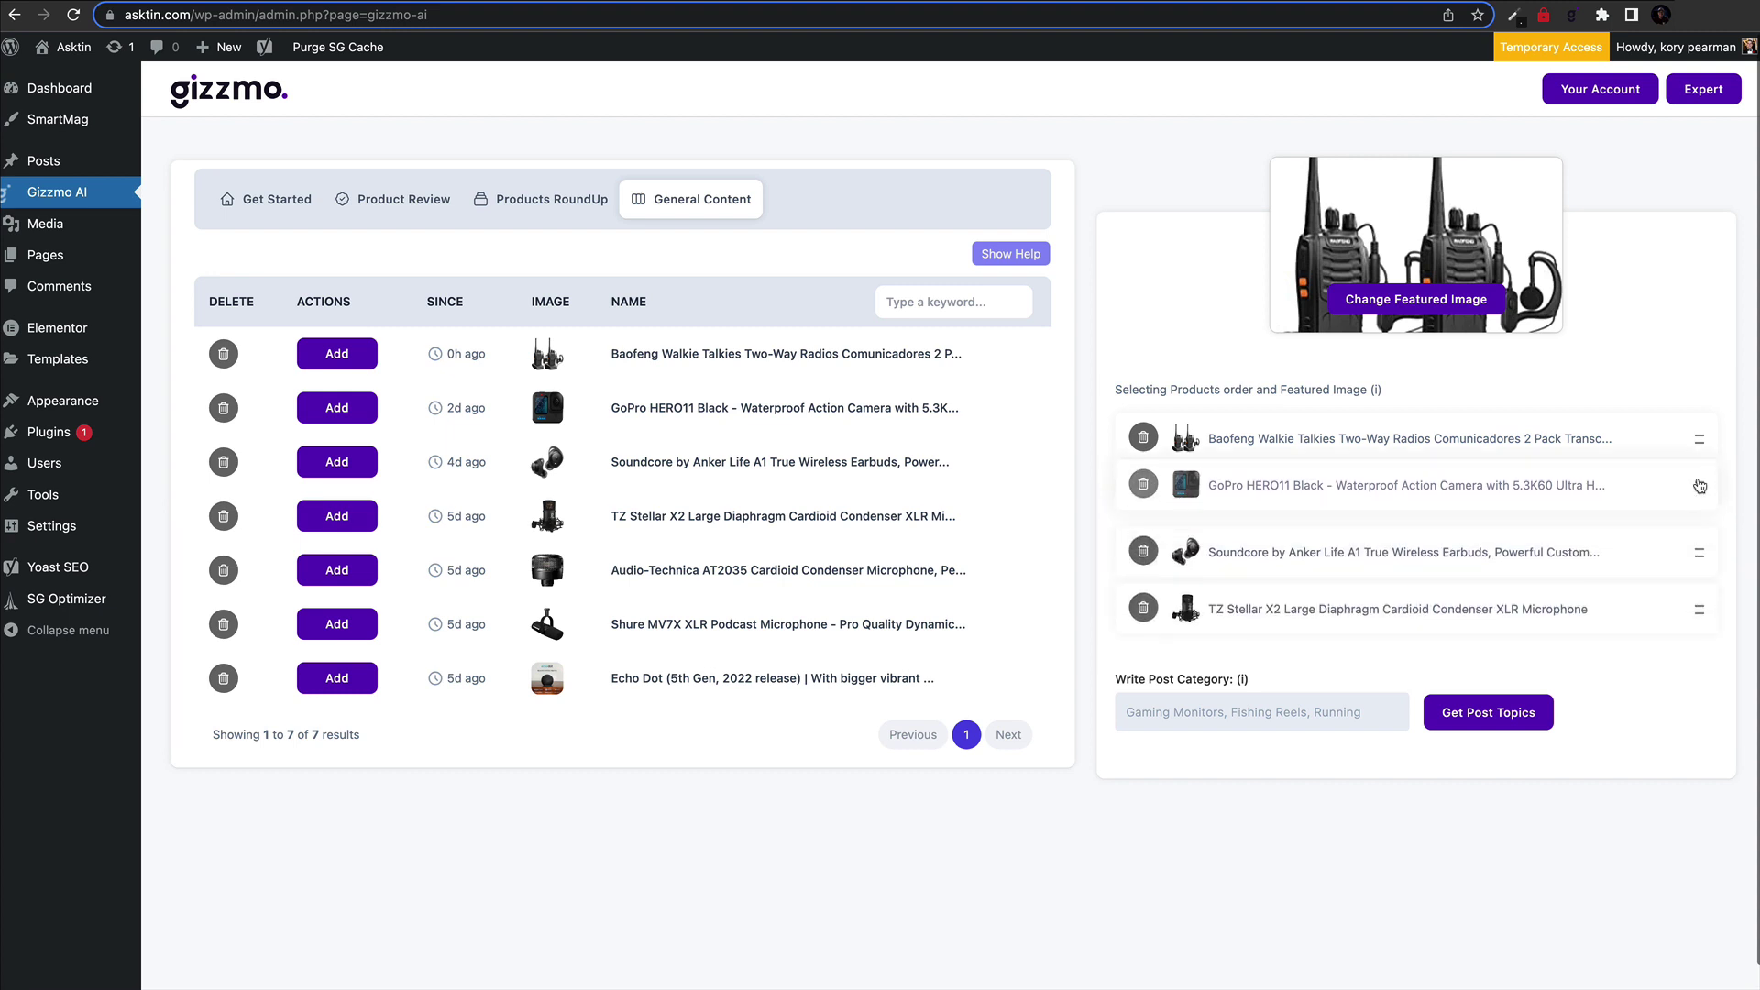
Step: Fetch topics for category 'tech', keep my-tag, and create the post with keyword 'best tech'
{"action": "left_click", "coordinate": [1267, 711]}
{"action": "type", "text": "tech"}
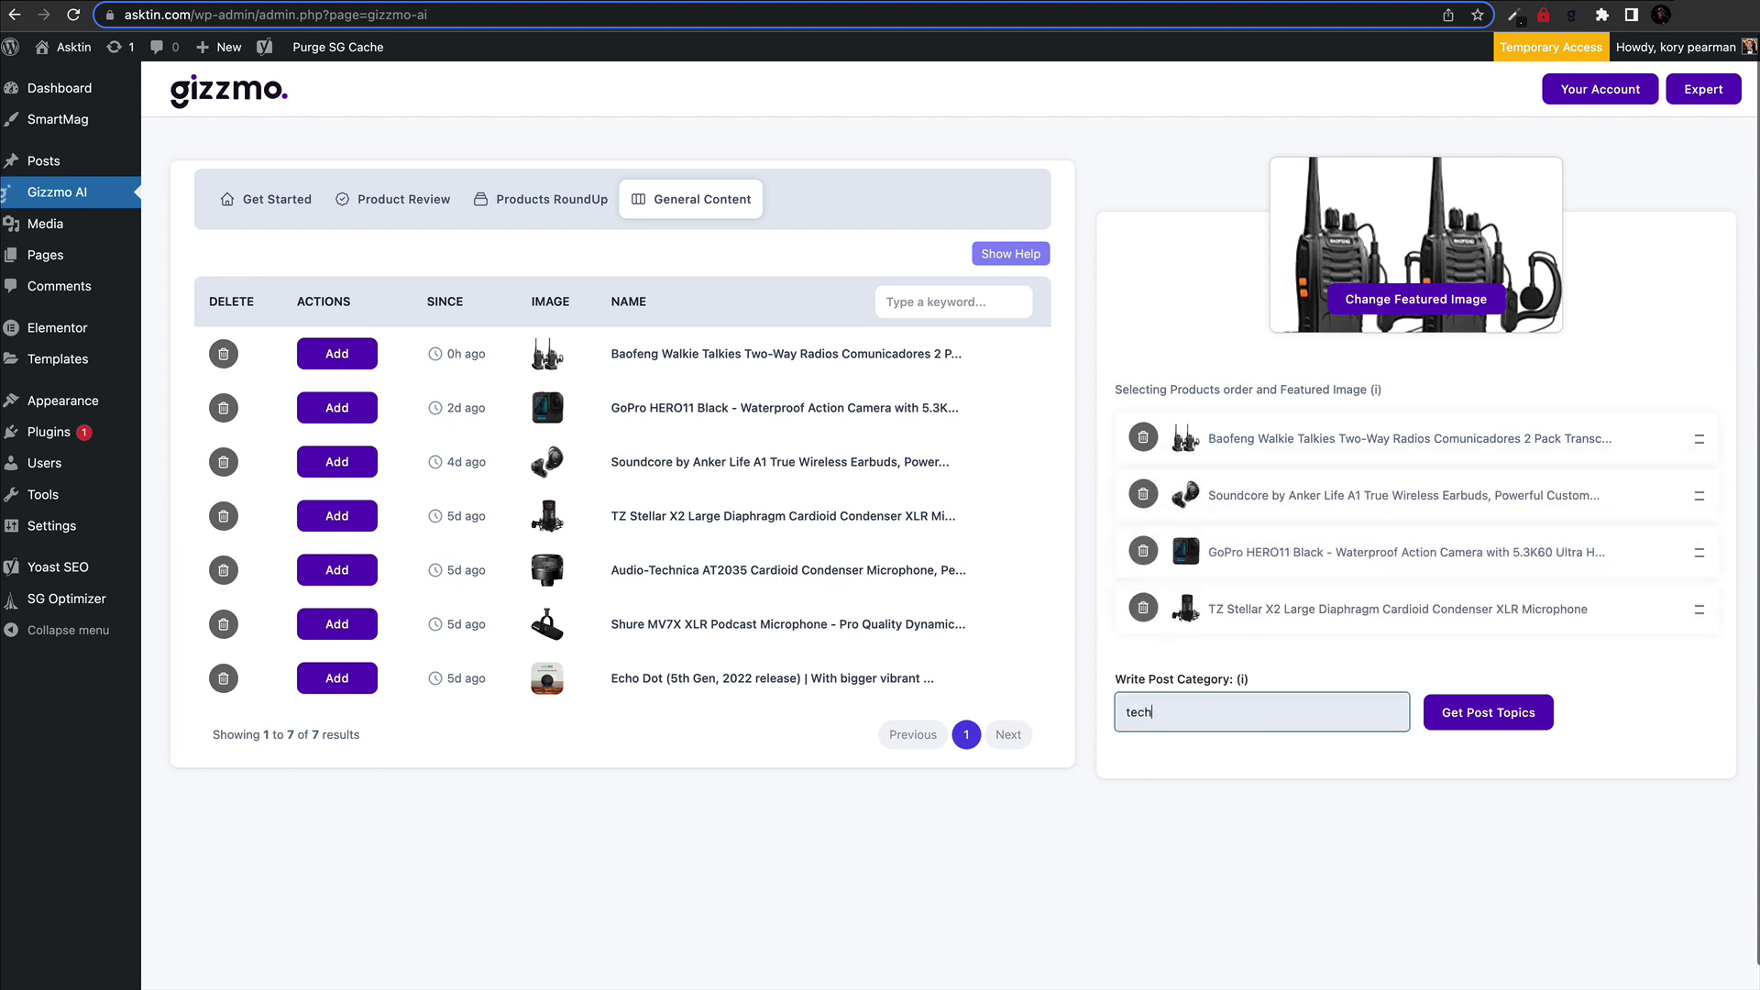
{"action": "left_click", "coordinate": [1489, 712]}
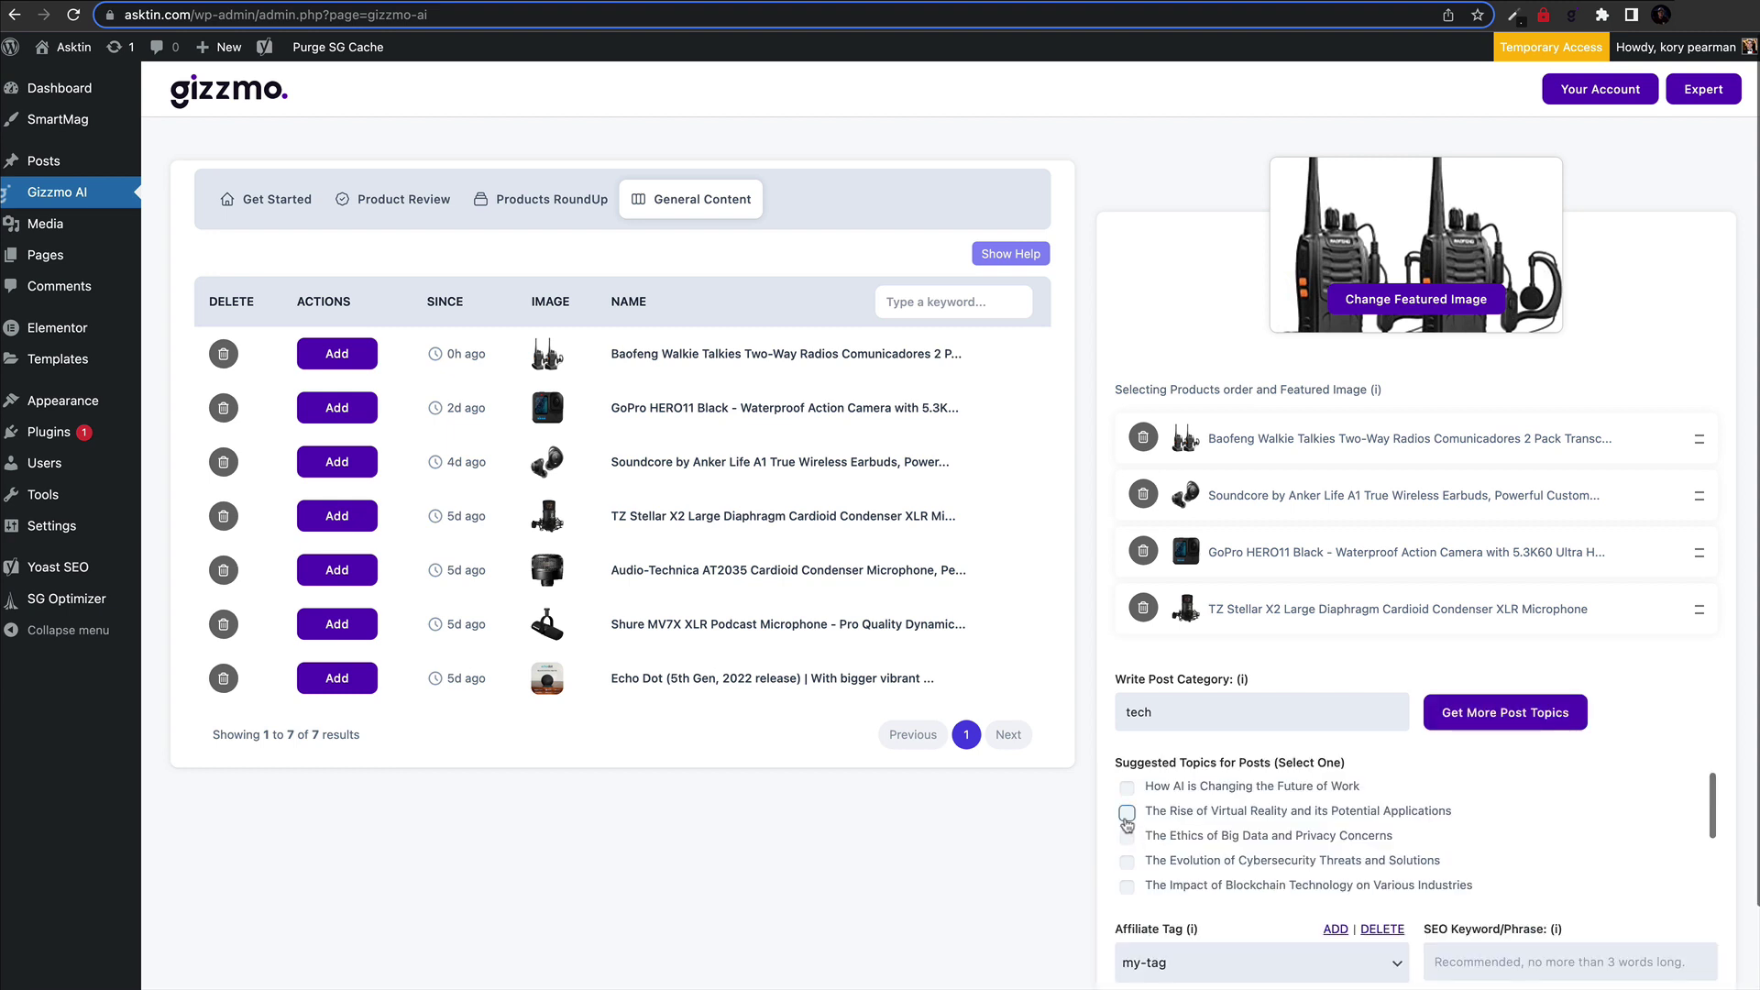
{"action": "scroll", "coordinate": [1126, 821], "scroll_direction": "down", "scroll_amount": 2}
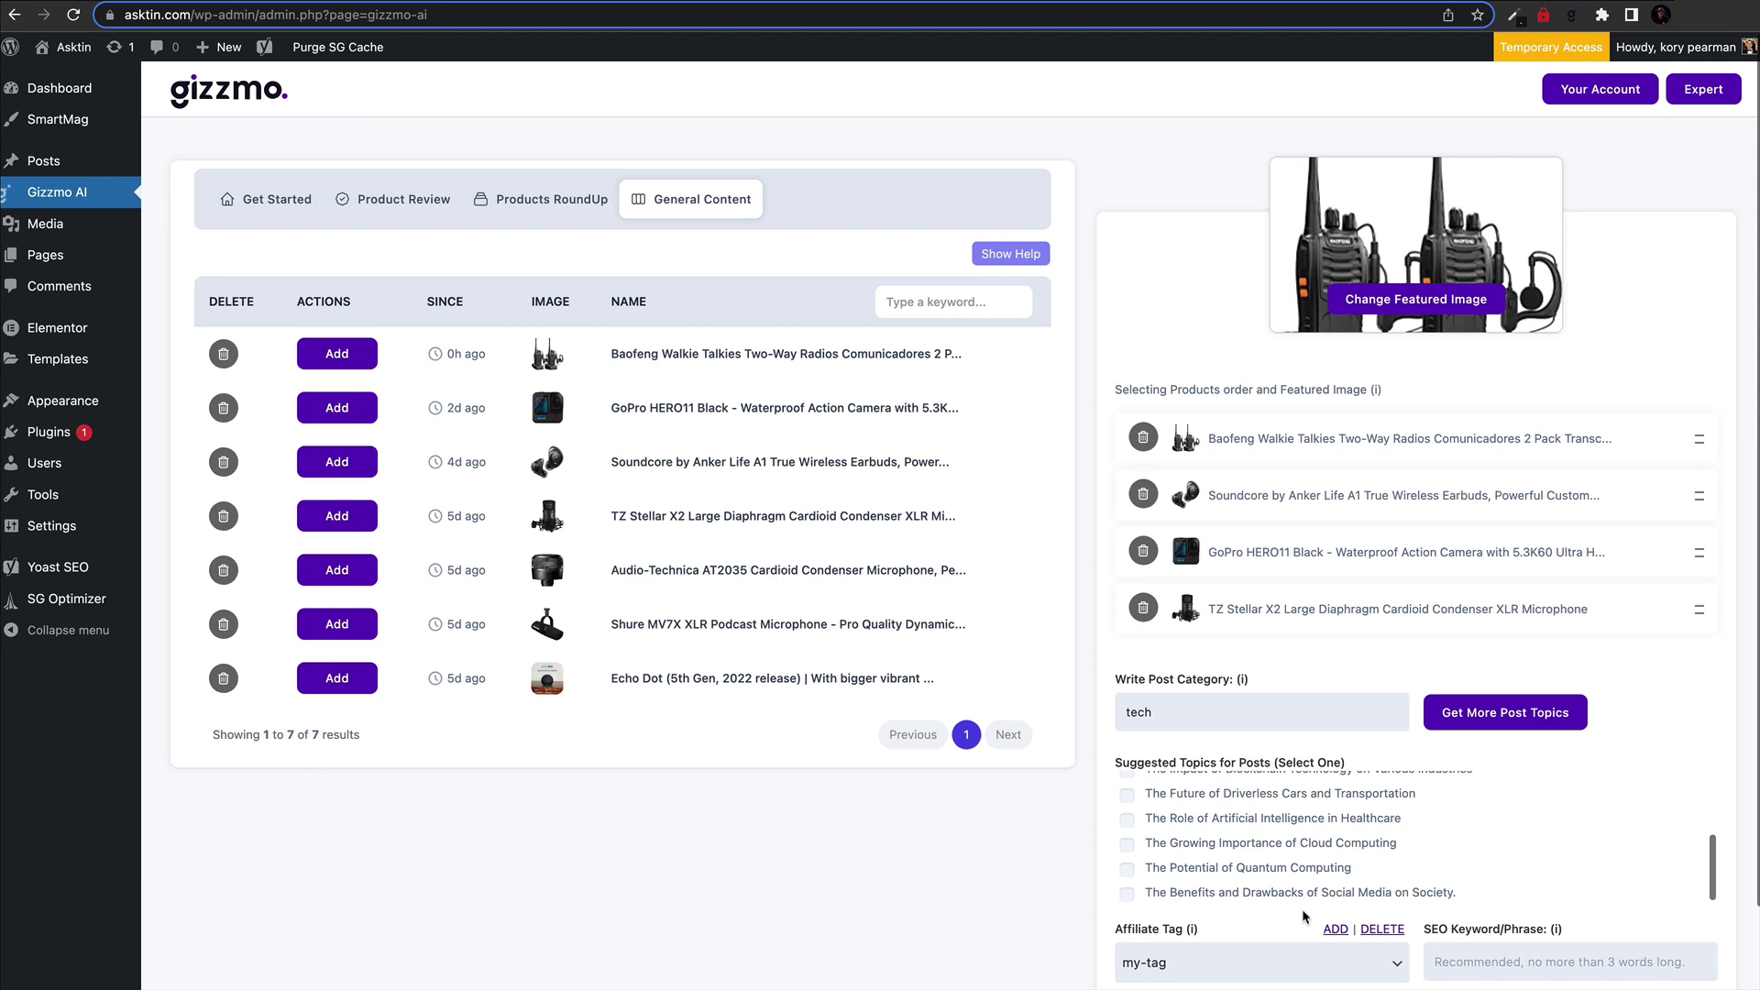
{"action": "scroll", "coordinate": [1302, 909], "scroll_direction": "down", "scroll_amount": 1}
{"action": "left_click", "coordinate": [1299, 883]}
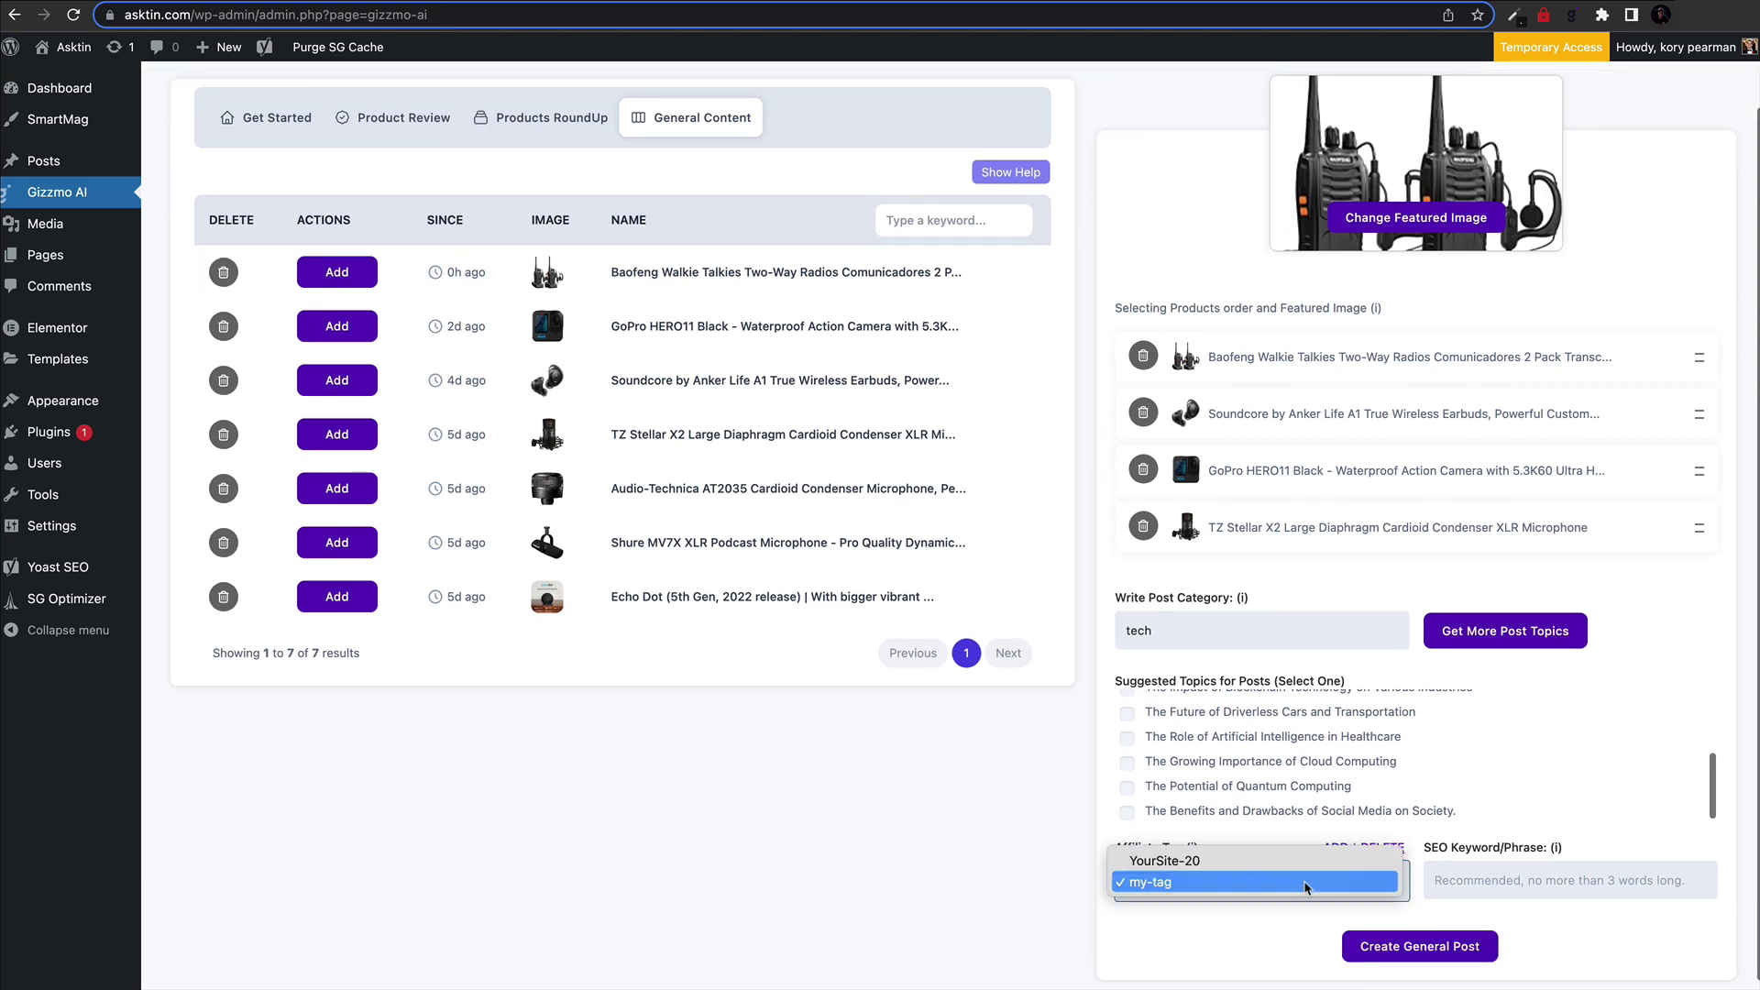
{"action": "left_click", "coordinate": [1299, 883]}
{"action": "left_click", "coordinate": [1460, 879]}
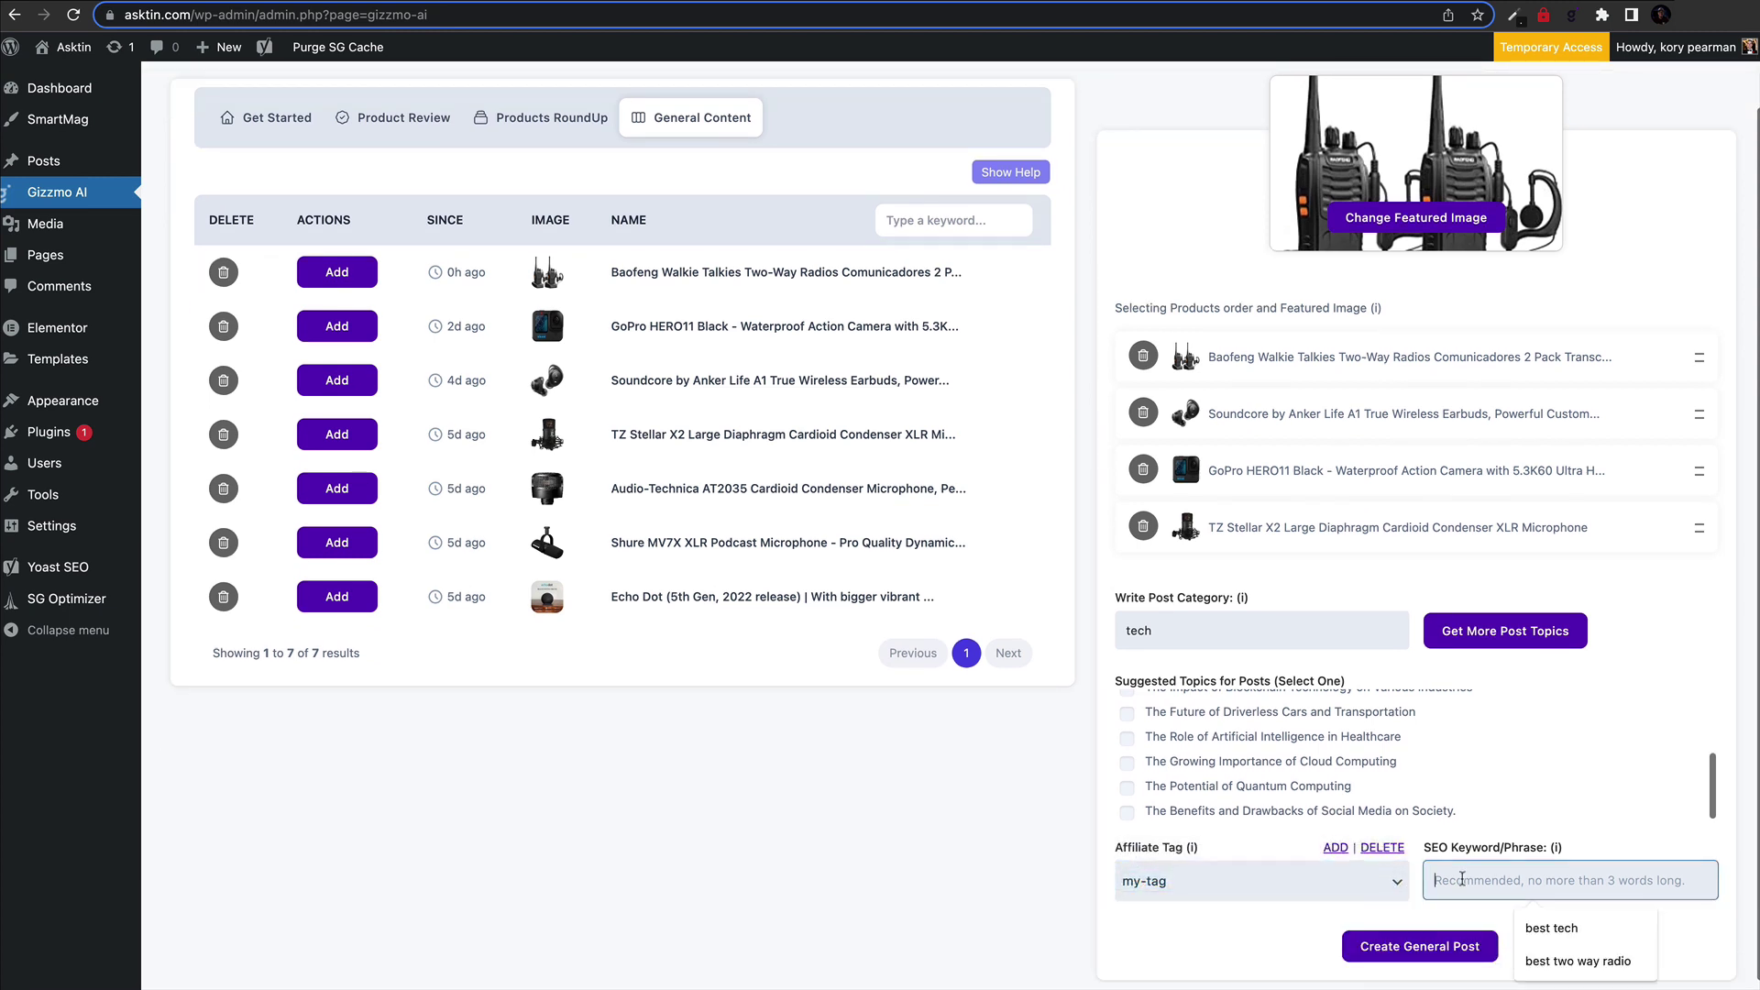
{"action": "left_click", "coordinate": [1529, 926]}
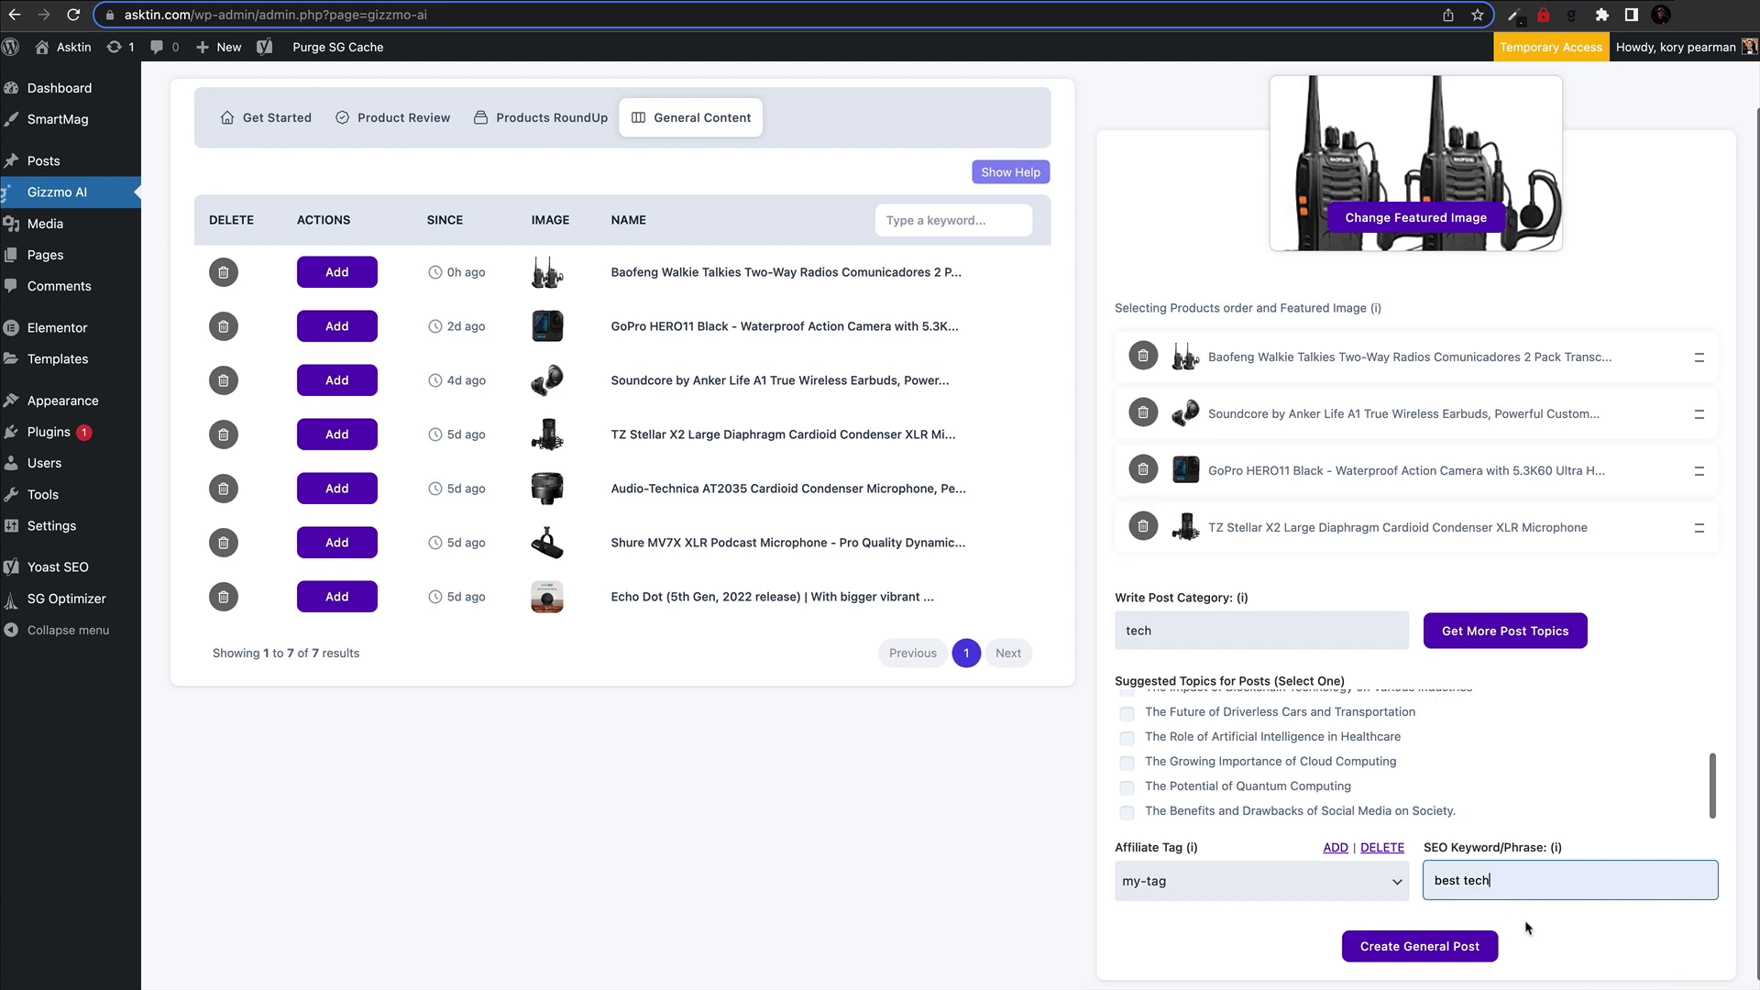
{"action": "left_click", "coordinate": [1448, 949]}
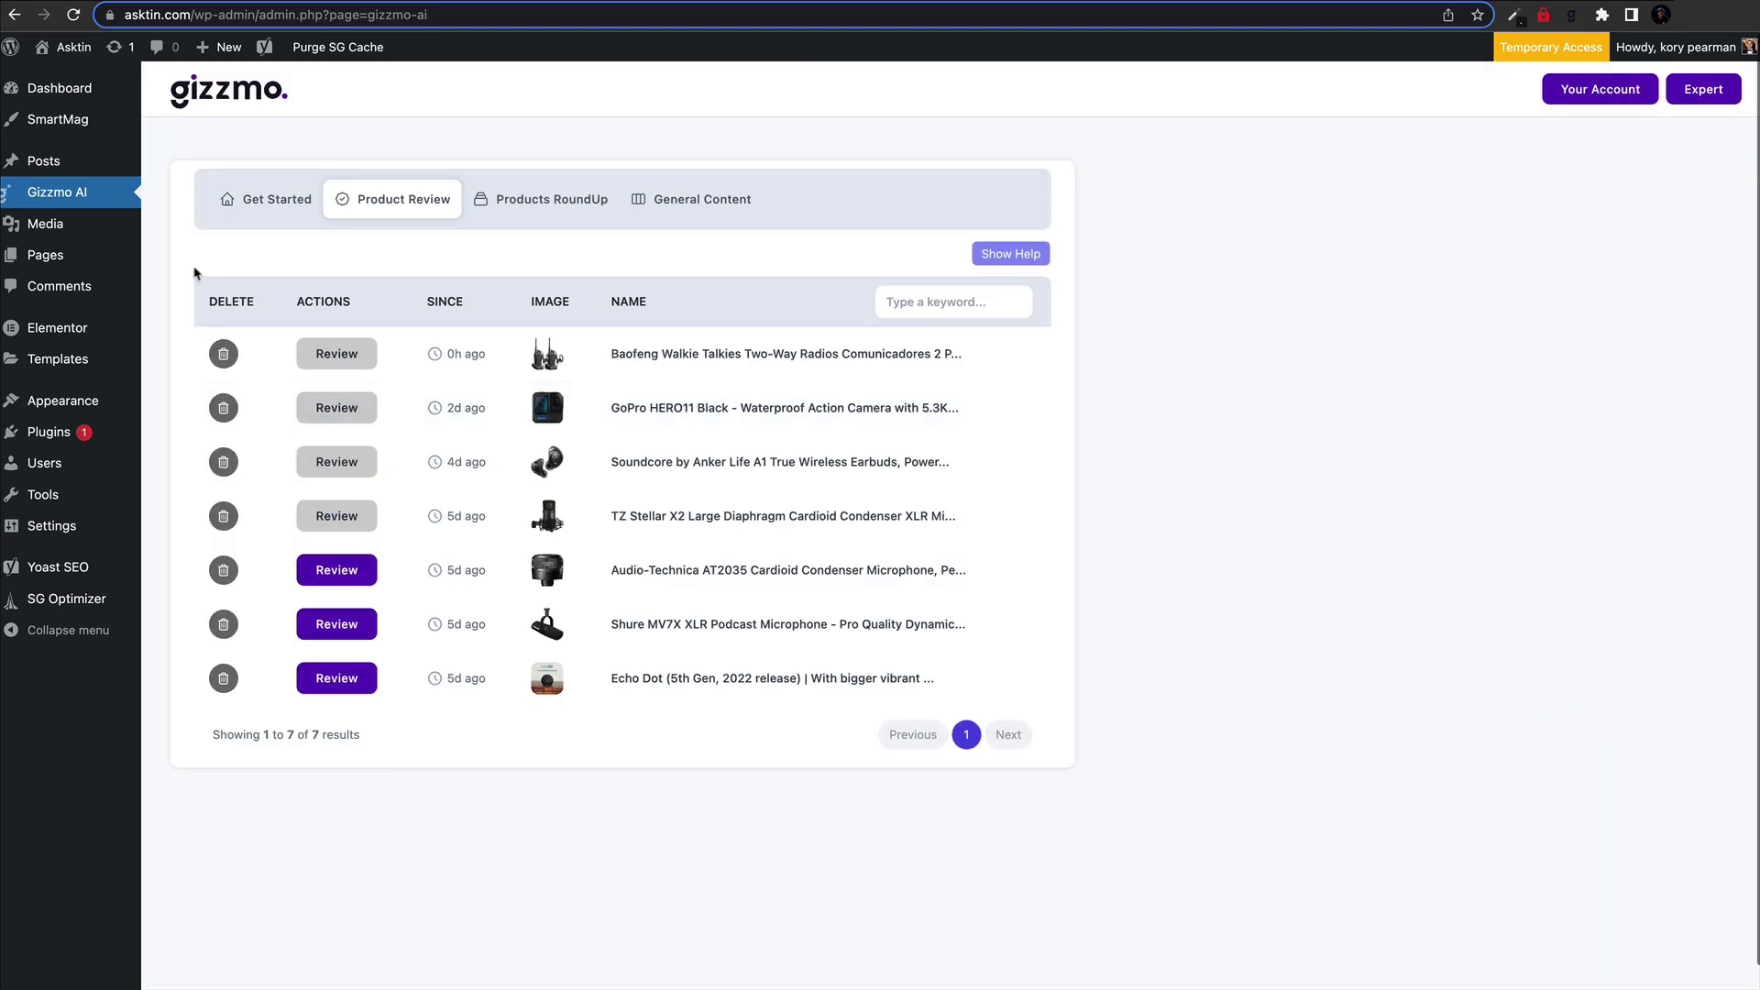
Step: Preview the newest draft, 'The Rise of Virtual Reality and its Potential Applications', from Posts
{"action": "left_click", "coordinate": [43, 160]}
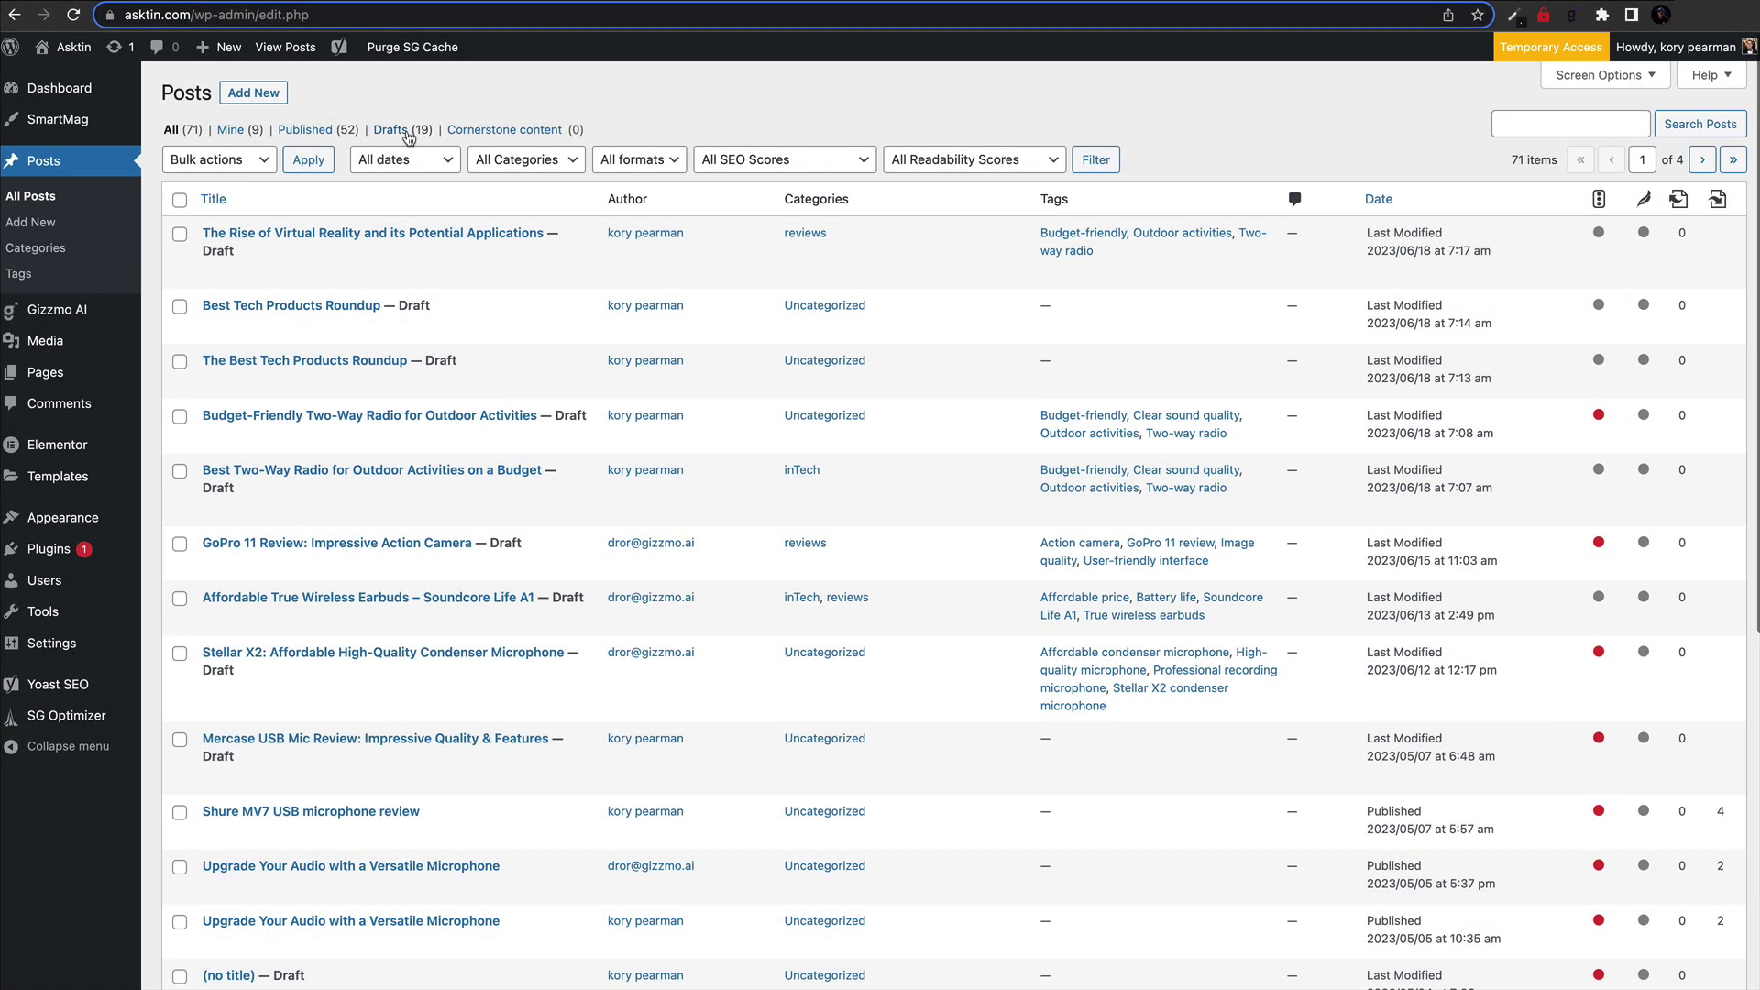
{"action": "left_click", "coordinate": [359, 258]}
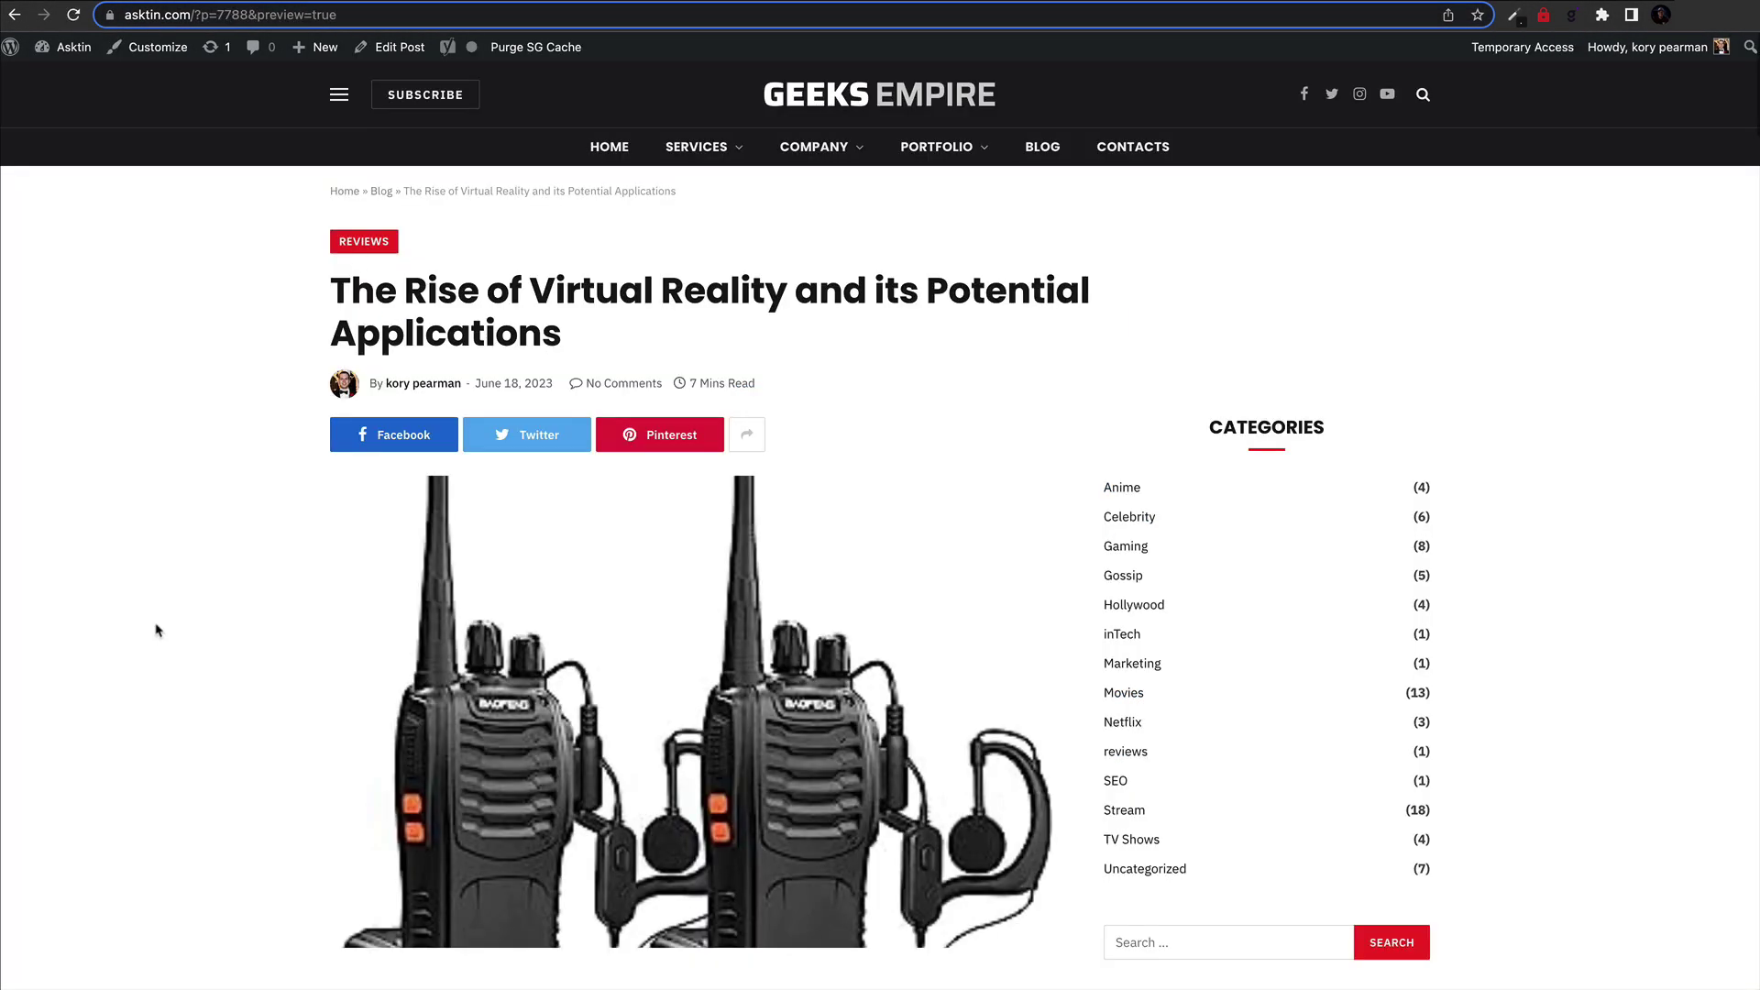
{"action": "scroll", "coordinate": [156, 628], "scroll_direction": "down", "scroll_amount": 10}
{"action": "scroll", "coordinate": [156, 629], "scroll_direction": "down", "scroll_amount": 10}
{"action": "scroll", "coordinate": [156, 629], "scroll_direction": "down", "scroll_amount": 10}
{"action": "scroll", "coordinate": [157, 629], "scroll_direction": "down", "scroll_amount": 10}
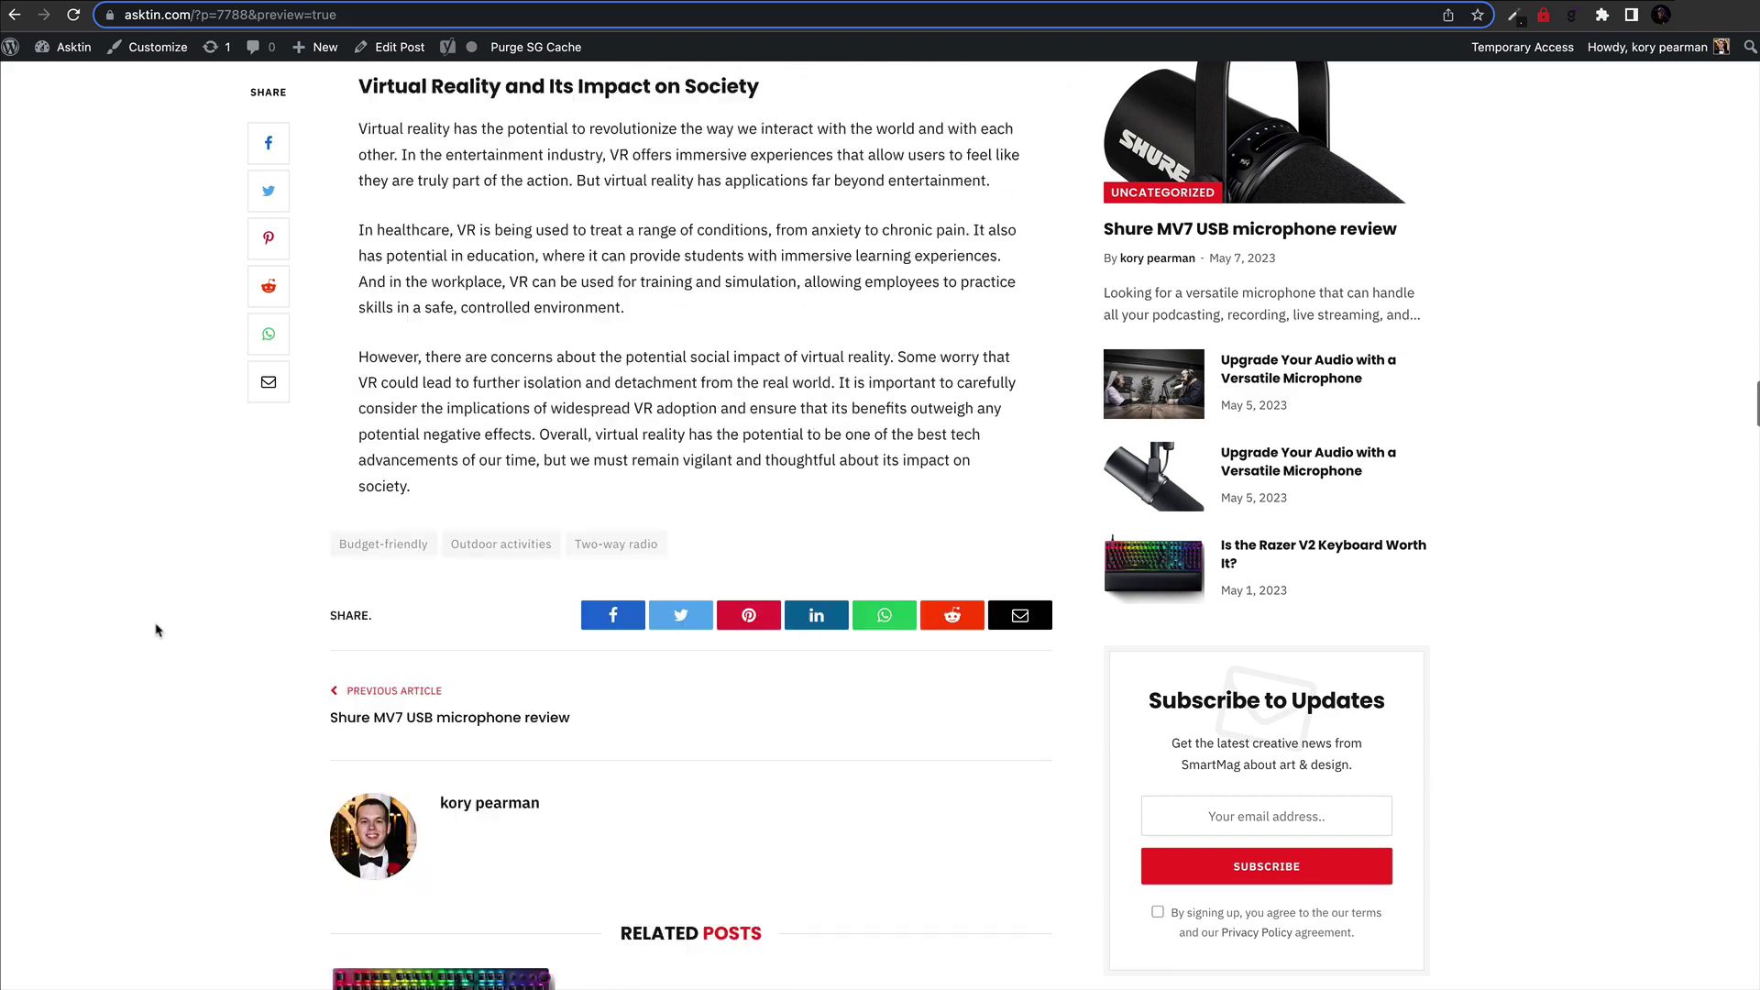